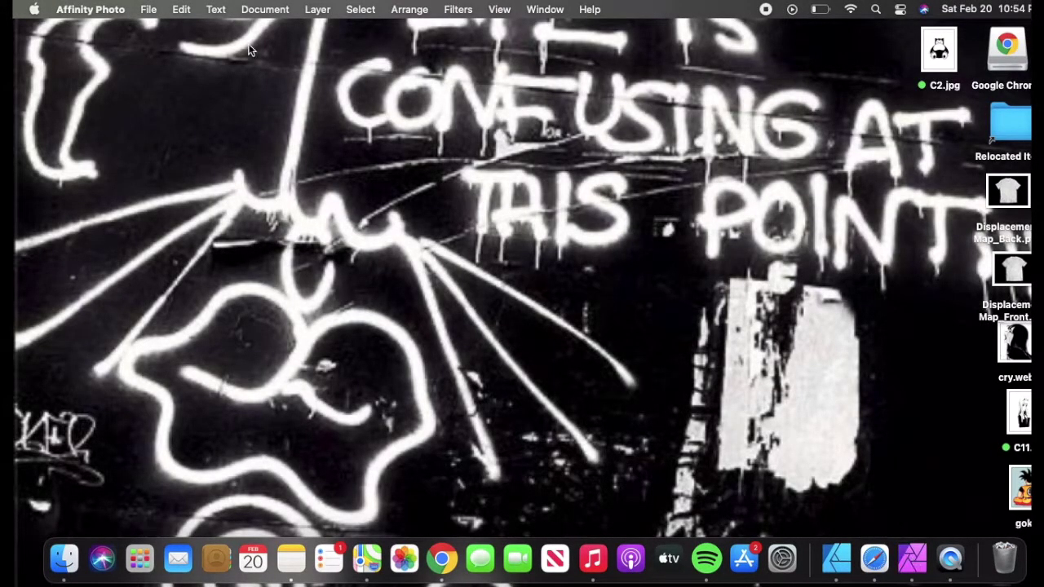
Create a new blank 2550 × 3300 px document from the Letter preset.
click(150, 9)
click(158, 32)
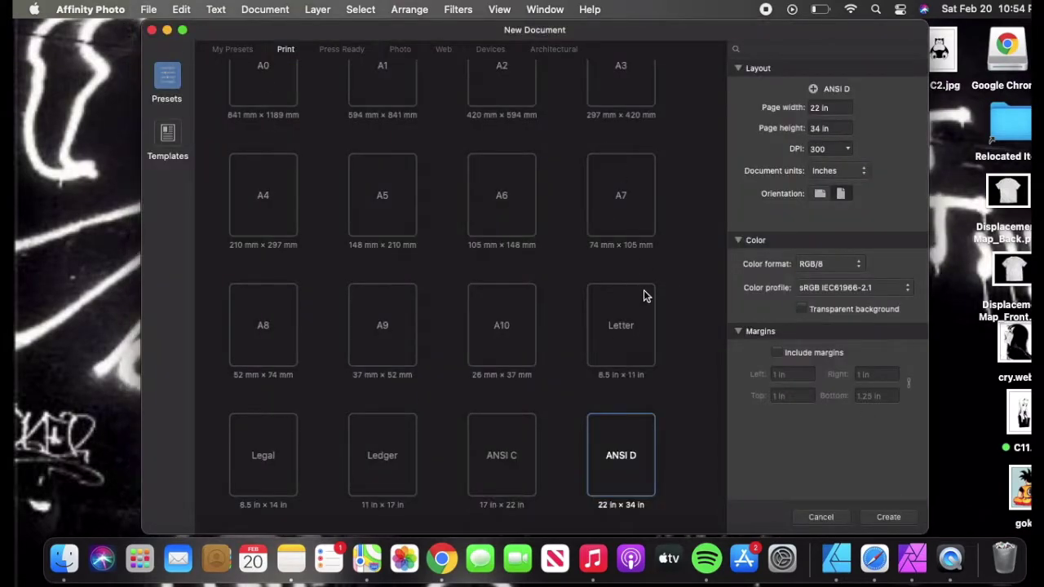
click(879, 517)
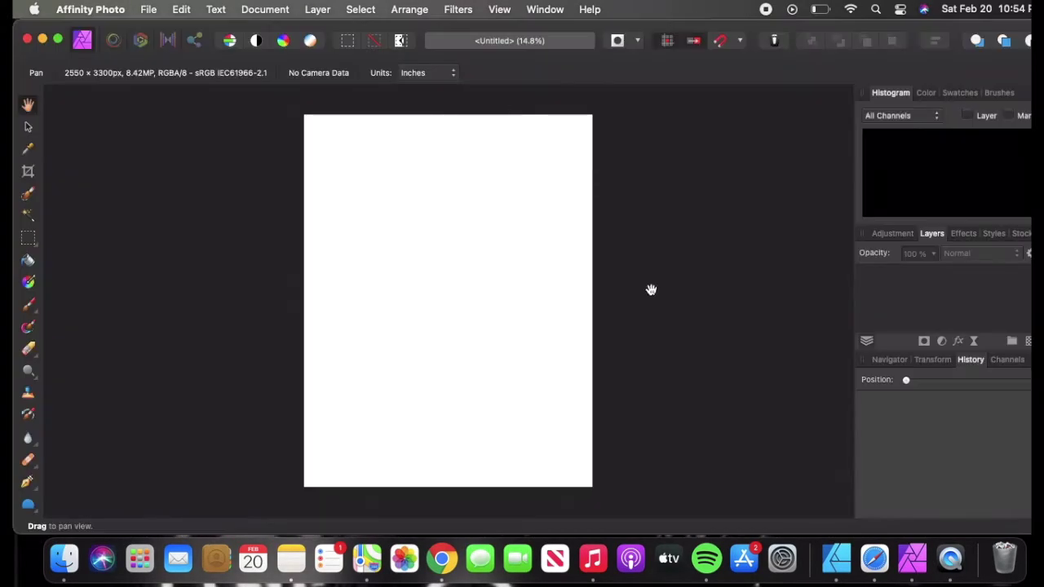
click(145, 9)
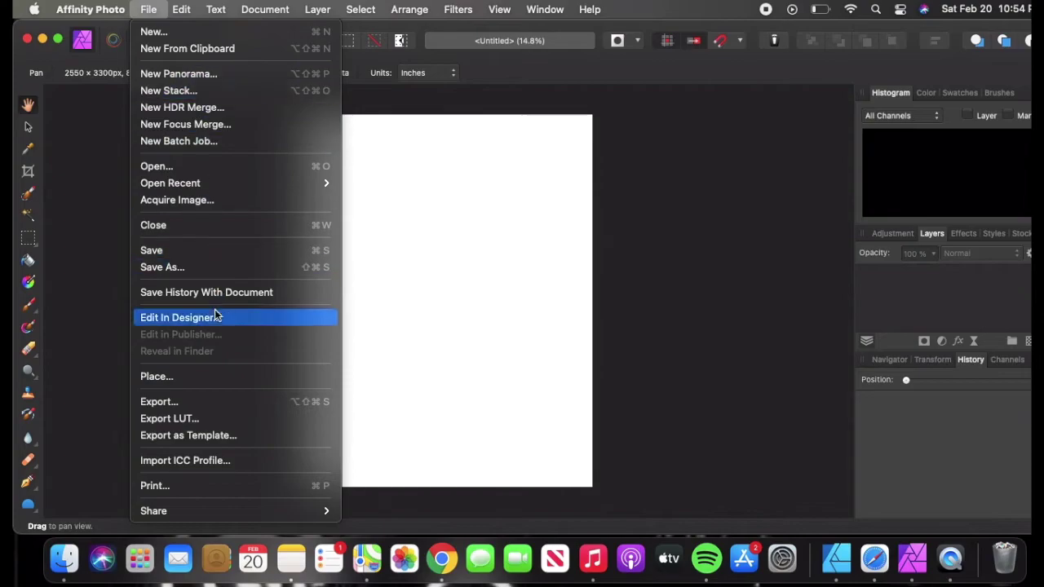
Start placing an image and browse Documents, Downloads and iCloud folders for the woman's photo.
click(197, 376)
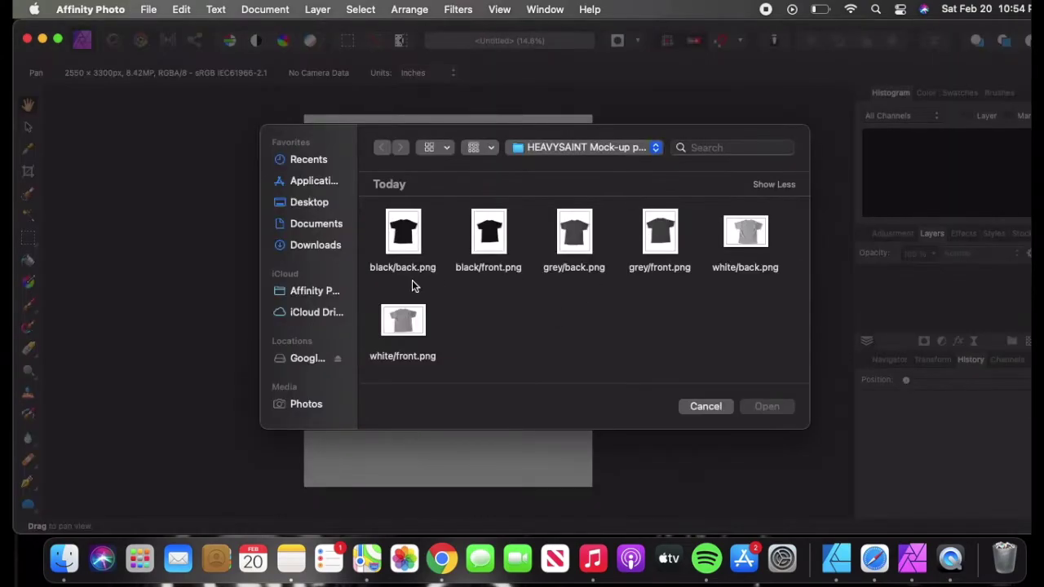
click(317, 224)
scroll(492, 306, down, 2)
scroll(492, 306, down, 2)
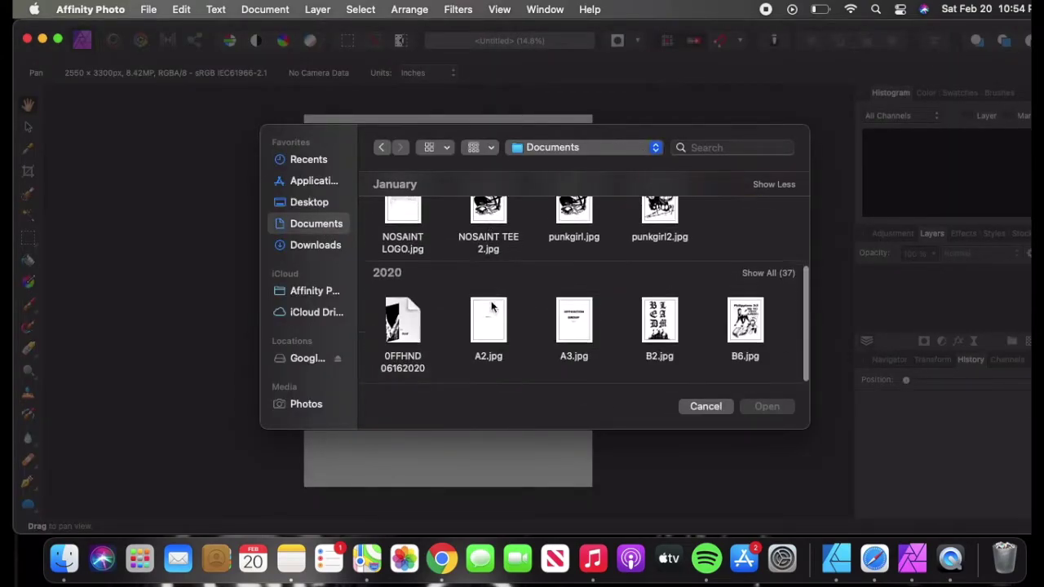
click(349, 244)
scroll(525, 275, down, 5)
scroll(524, 274, down, 10)
scroll(525, 275, up, 5)
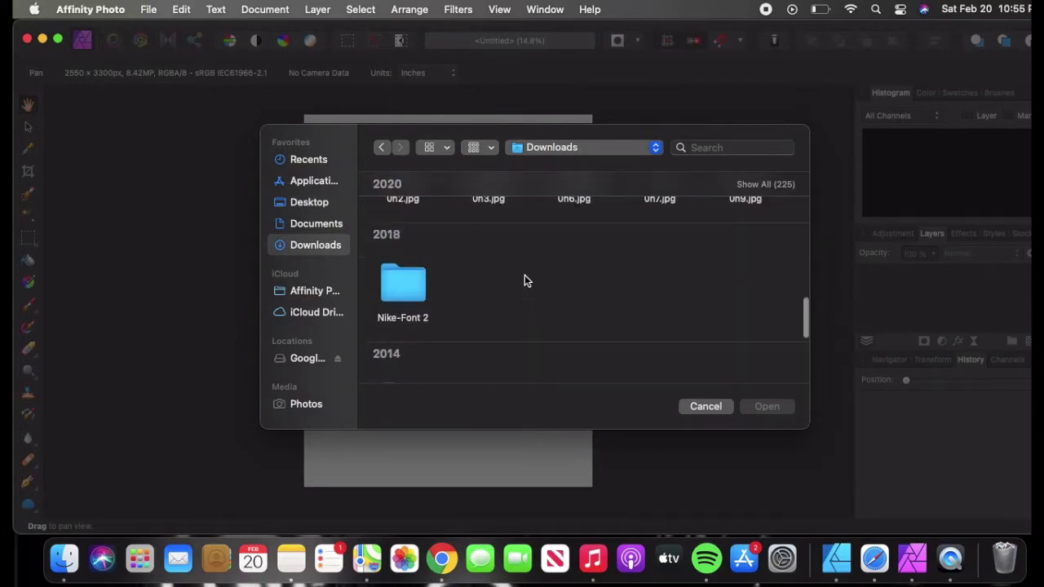
scroll(524, 275, up, 5)
scroll(524, 276, up, 3)
scroll(524, 276, up, 3)
scroll(525, 275, up, 3)
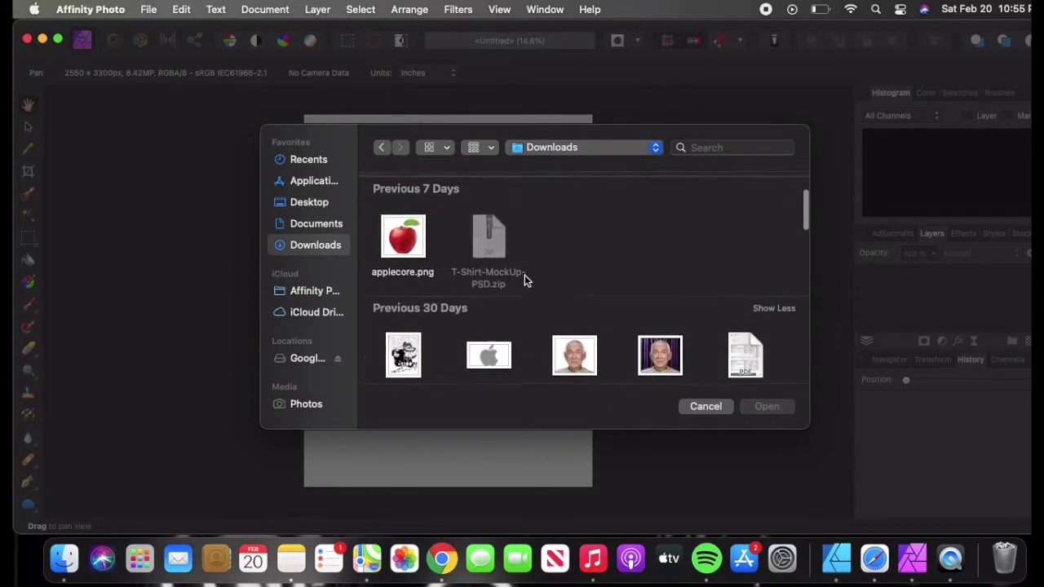
scroll(524, 275, up, 2)
click(311, 292)
click(312, 310)
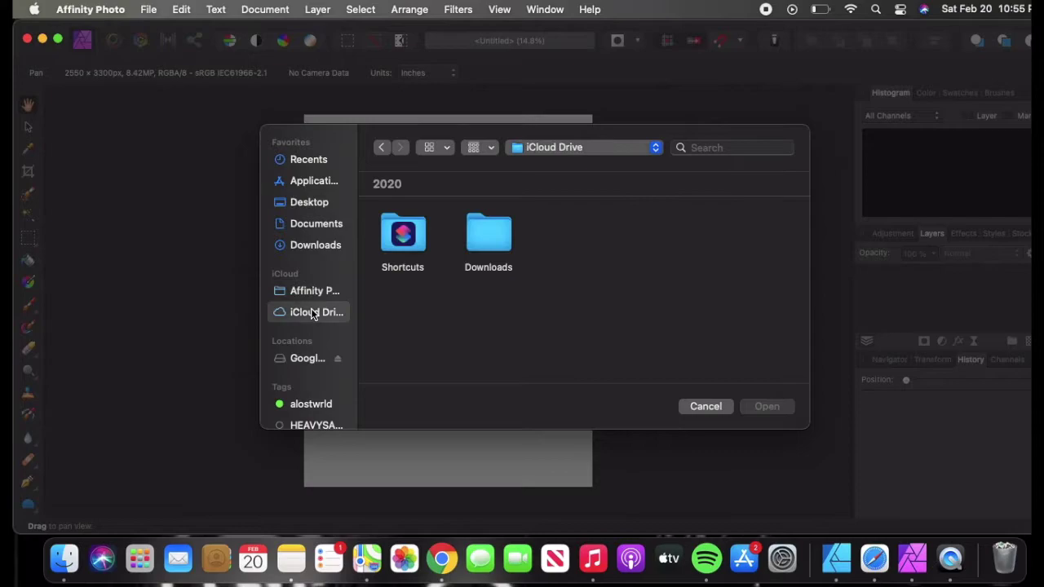
click(315, 244)
click(316, 224)
scroll(546, 265, down, 3)
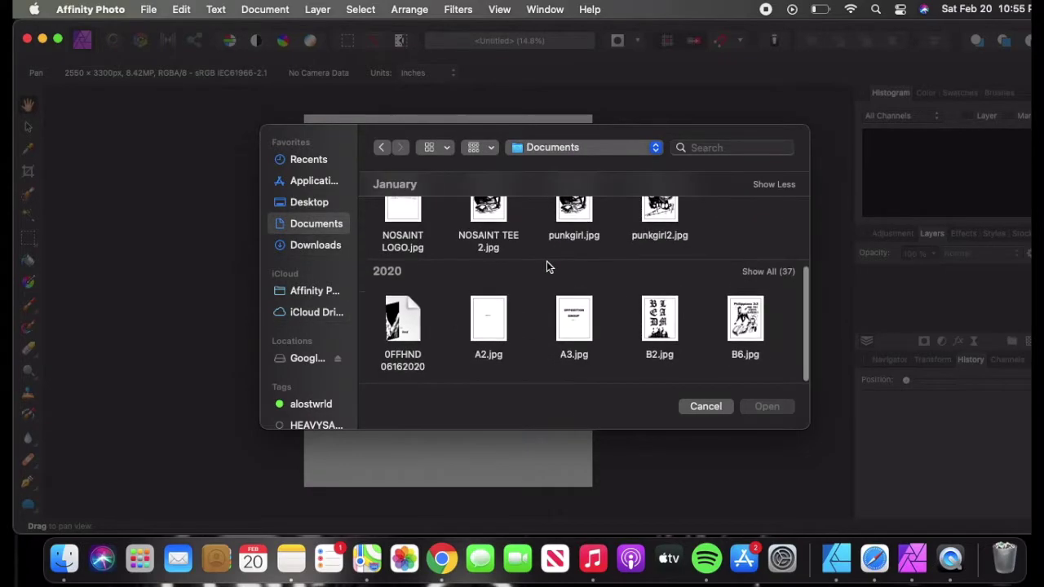
scroll(546, 265, up, 2)
scroll(546, 268, down, 2)
scroll(546, 268, up, 4)
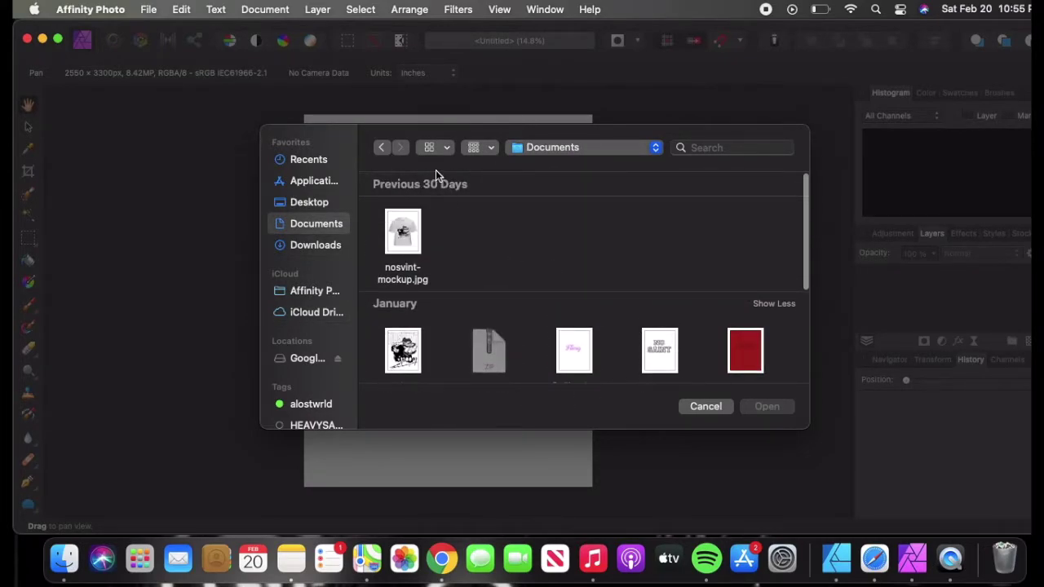
click(475, 150)
click(538, 282)
scroll(539, 282, down, 3)
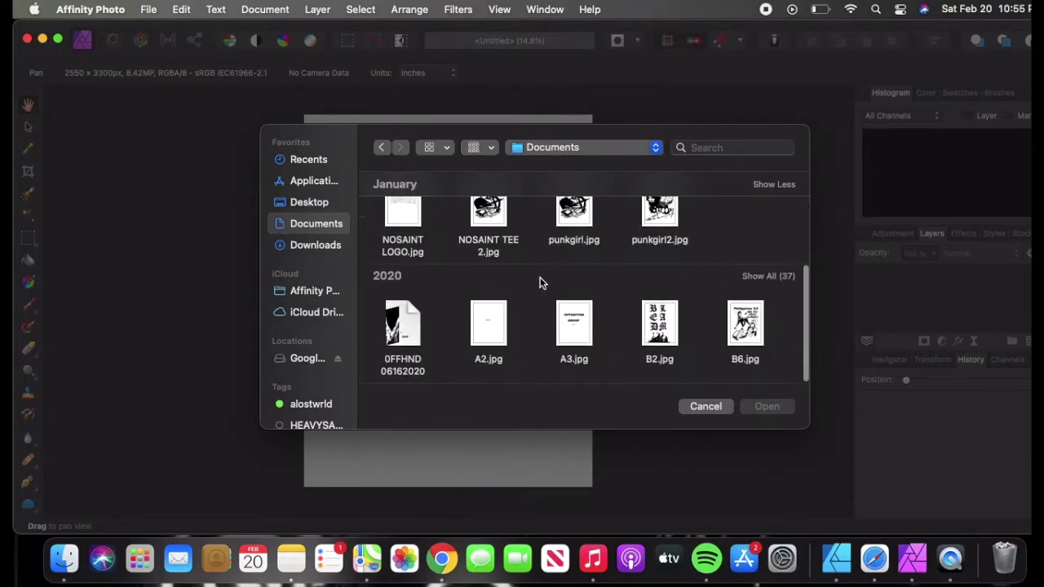
click(314, 245)
scroll(446, 289, down, 3)
scroll(446, 289, down, 3)
scroll(446, 289, down, 1)
scroll(446, 294, down, 3)
scroll(446, 295, down, 3)
scroll(446, 294, up, 6)
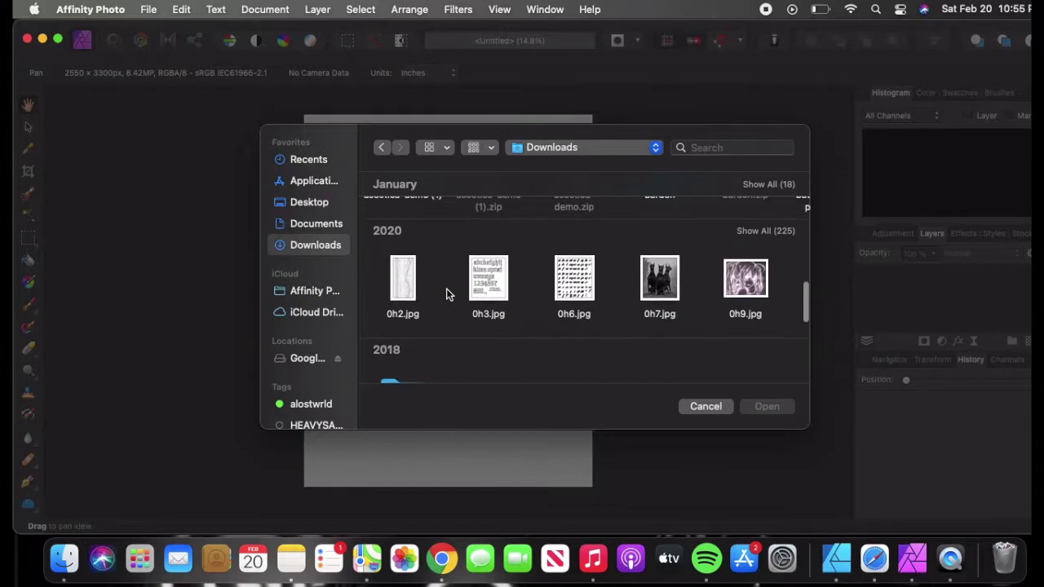
Show all 225 files from 2020 in Downloads and scroll to the woman's cut-out photo.
click(764, 252)
scroll(586, 313, down, 3)
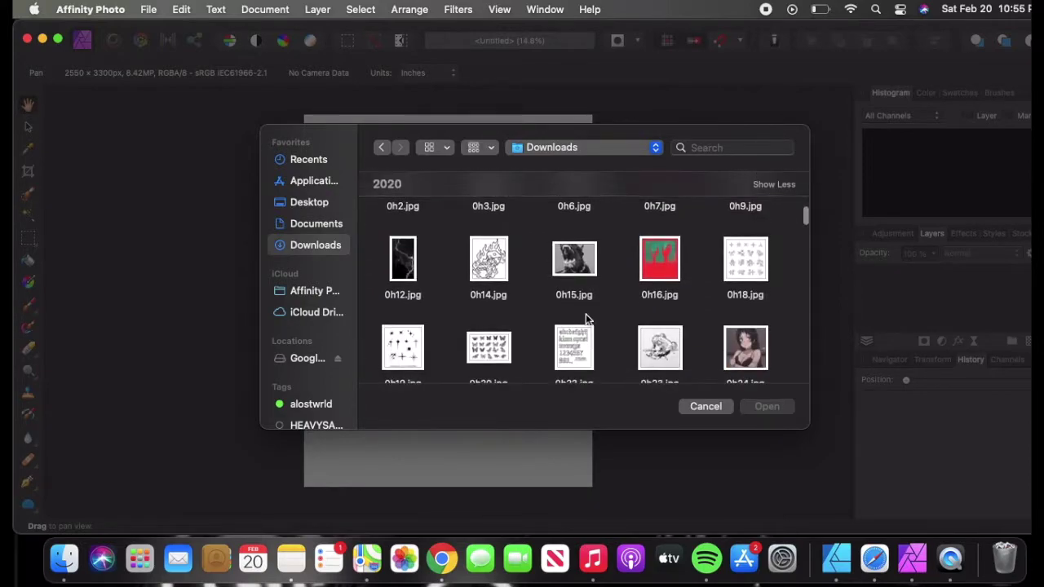
scroll(585, 314, down, 3)
scroll(585, 316, down, 3)
scroll(586, 317, down, 3)
scroll(585, 318, down, 3)
scroll(585, 318, down, 2)
scroll(585, 318, down, 1)
scroll(585, 317, down, 3)
scroll(586, 318, down, 2)
scroll(585, 318, down, 3)
scroll(585, 318, down, 2)
scroll(586, 318, down, 3)
scroll(585, 318, down, 1)
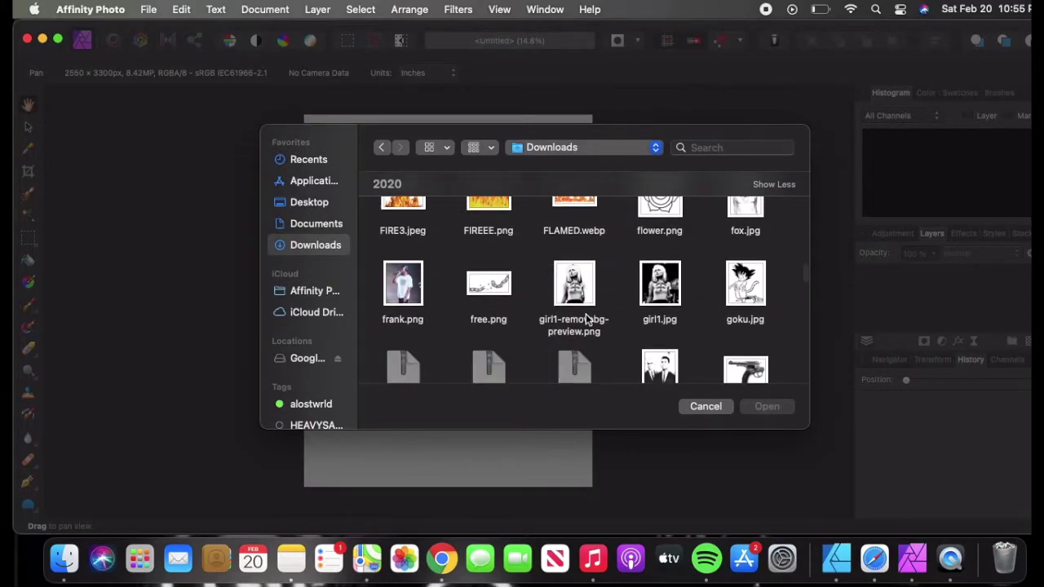
scroll(586, 318, down, 2)
Place girl1-removebg-preview.png large on the page and move it up and left.
click(769, 406)
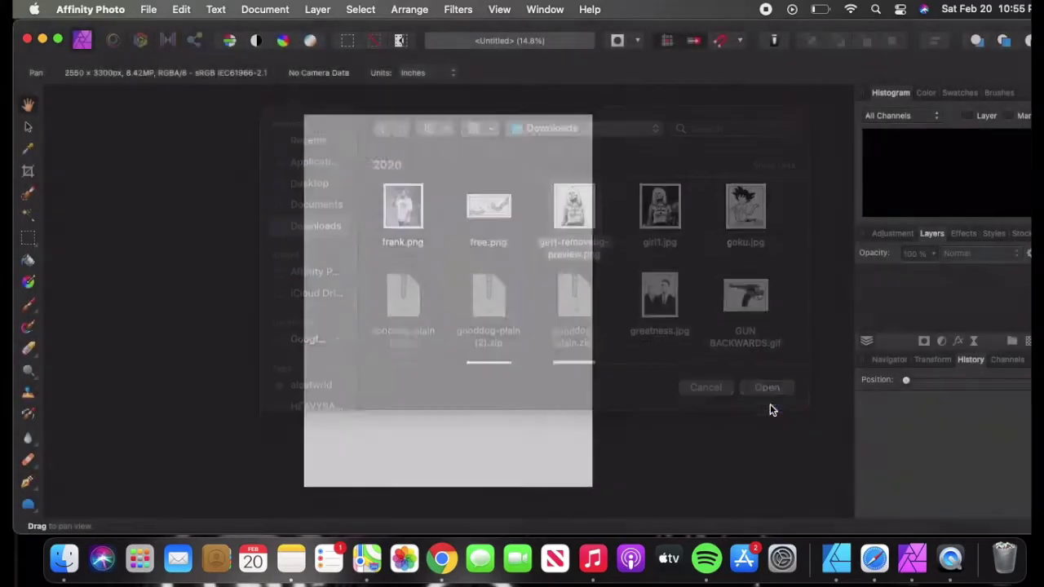
drag(428, 273, 605, 482)
drag(517, 413, 432, 365)
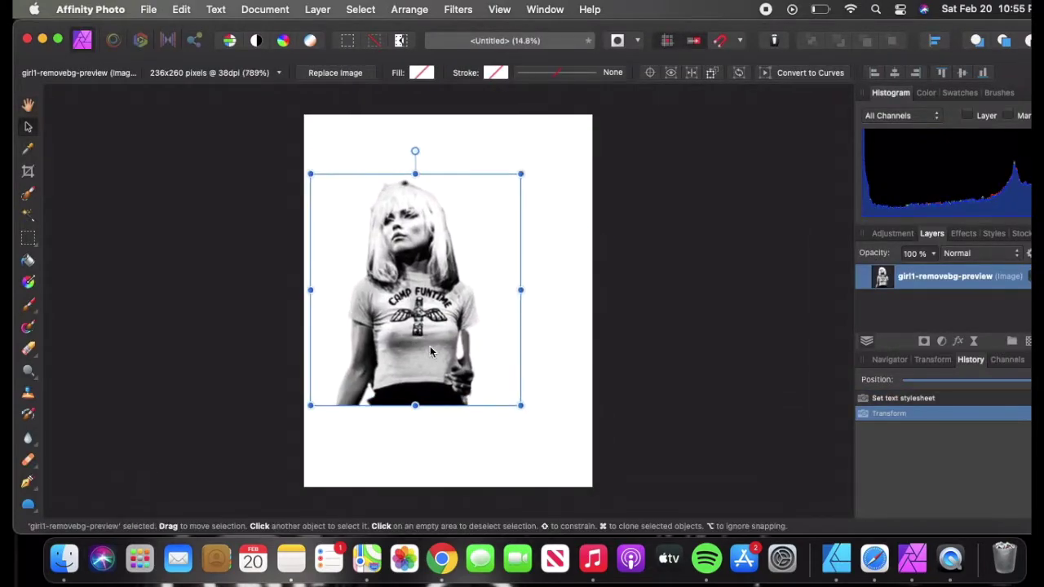
click(319, 9)
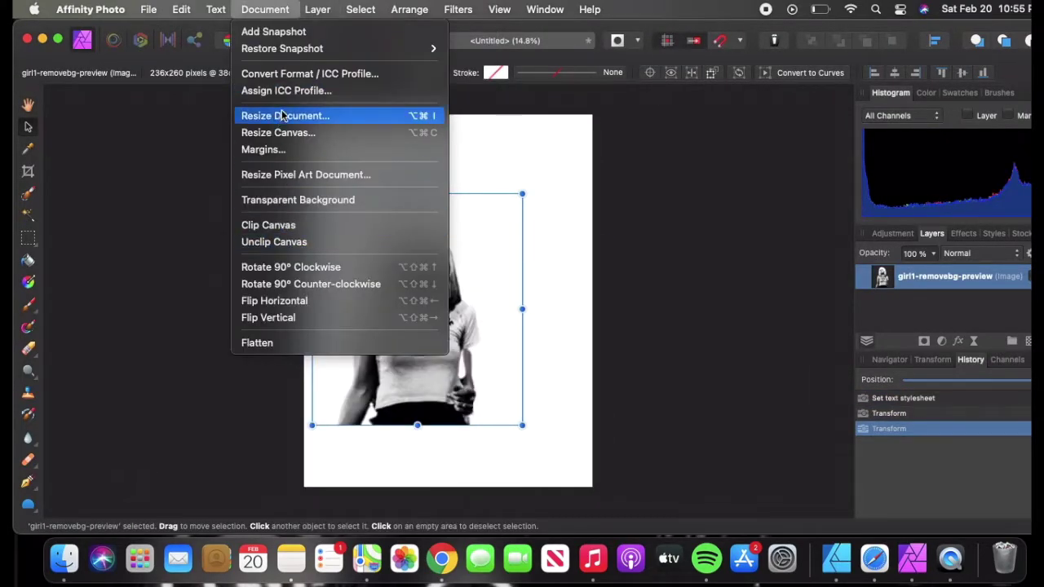
mouse_move(356, 191)
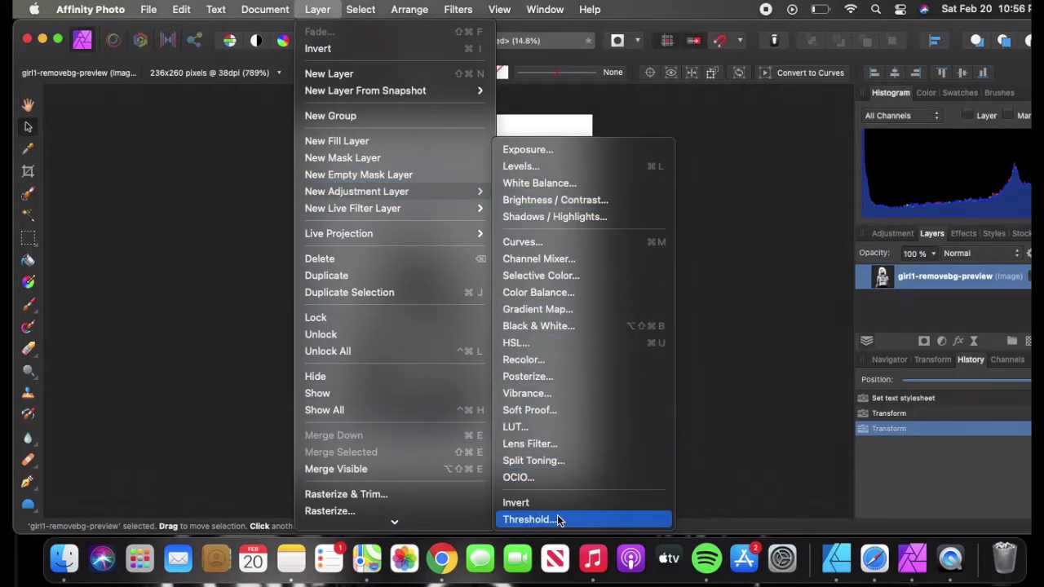
Add a Threshold adjustment layer at about 59% to the woman's photo.
click(557, 519)
mouse_move(690, 472)
mouse_down()
mouse_move(749, 469)
mouse_move(708, 469)
mouse_up()
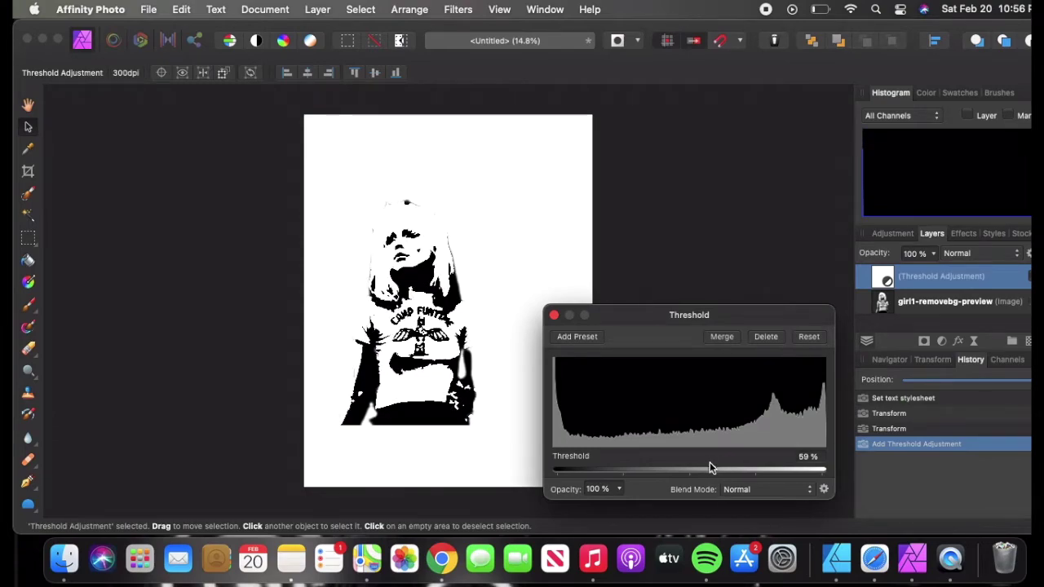
click(526, 239)
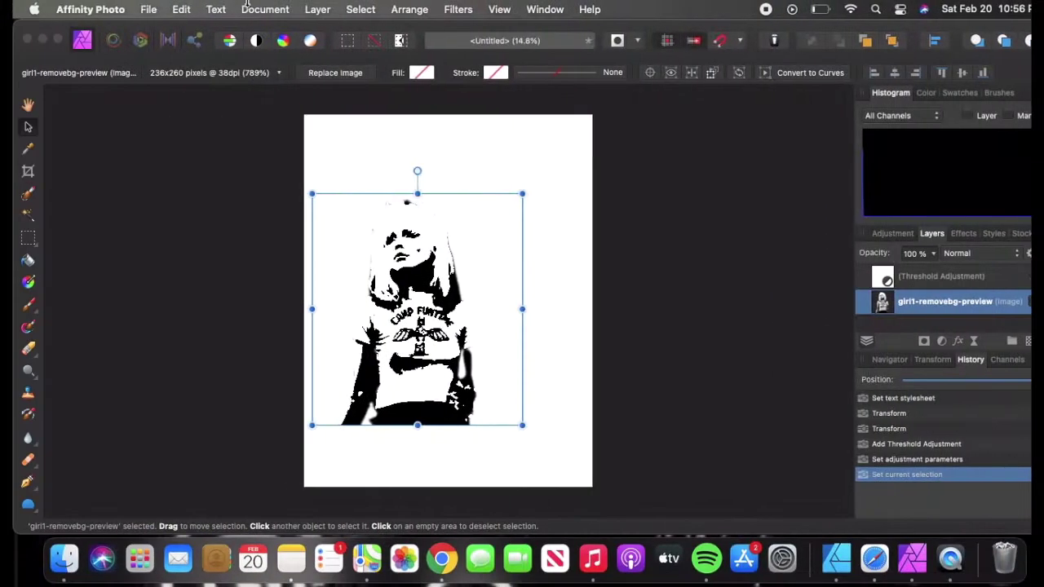
click(150, 12)
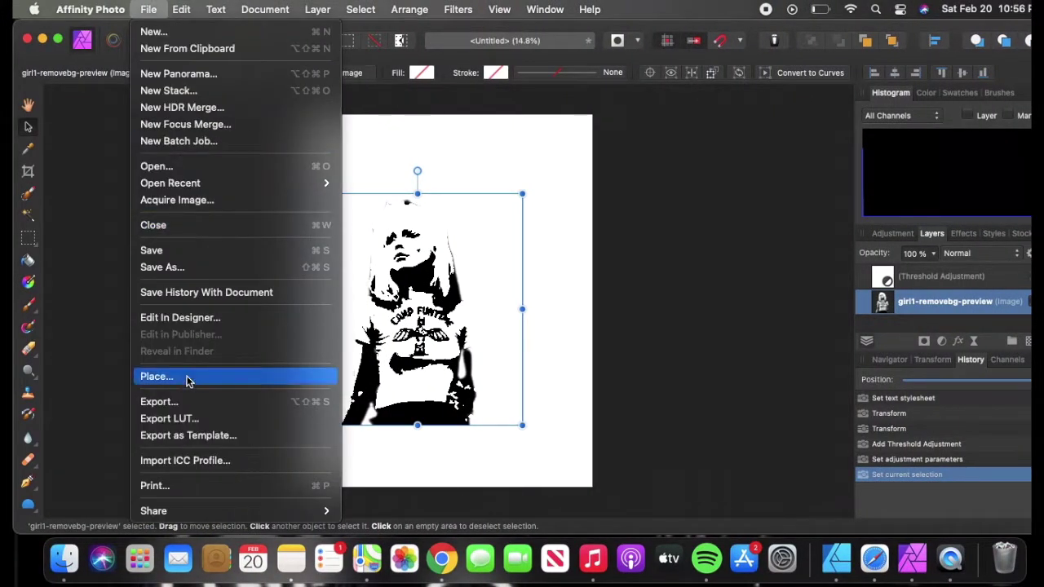
Pick CRASH77-removebg-preview.png from the full list of 2020 Downloads files to place.
click(188, 379)
scroll(546, 316, down, 5)
scroll(546, 315, down, 3)
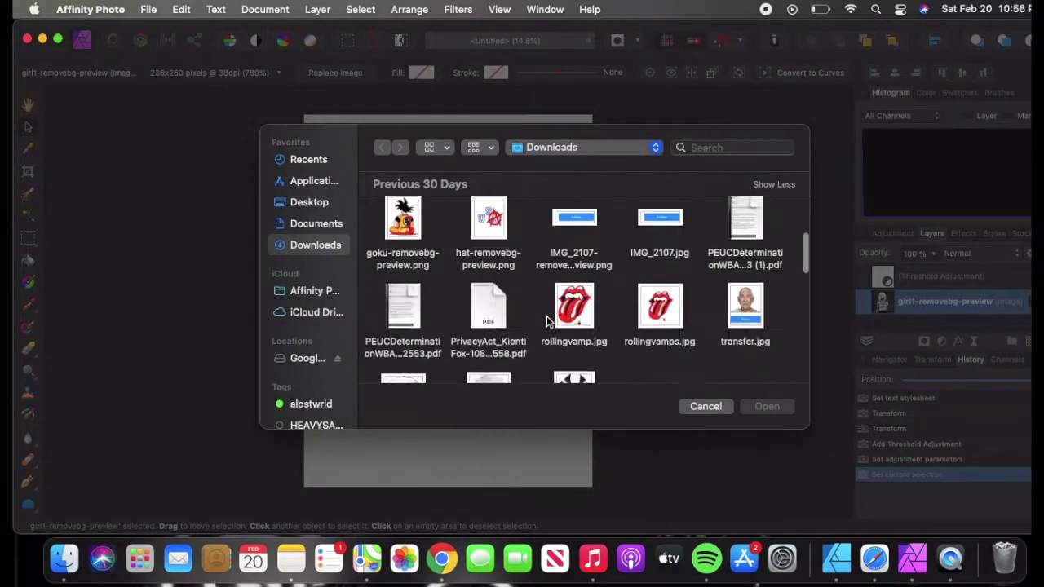
scroll(546, 318, down, 5)
scroll(547, 327, up, 3)
scroll(549, 333, down, 1)
click(778, 220)
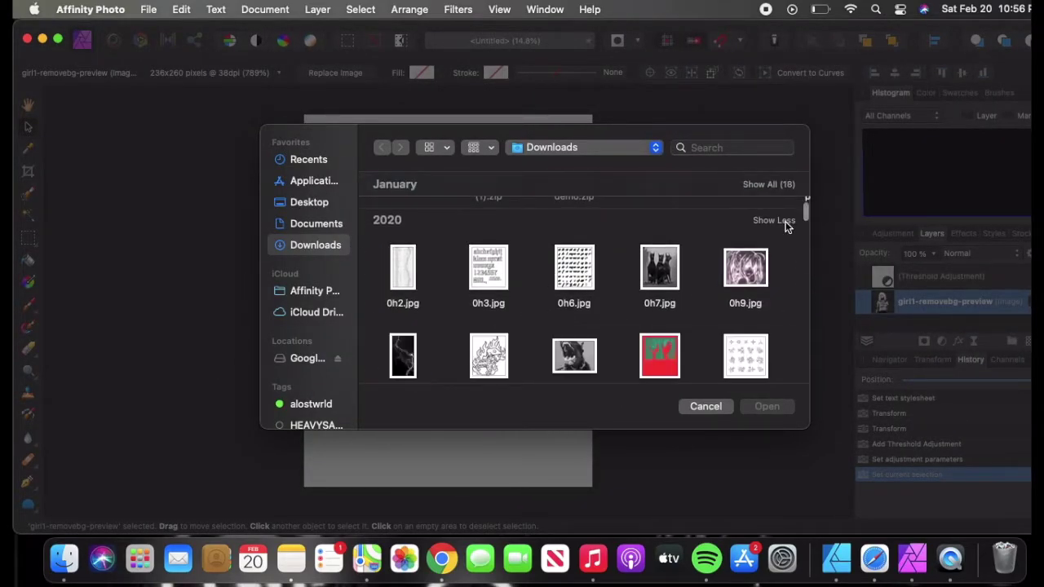
scroll(612, 344, down, 5)
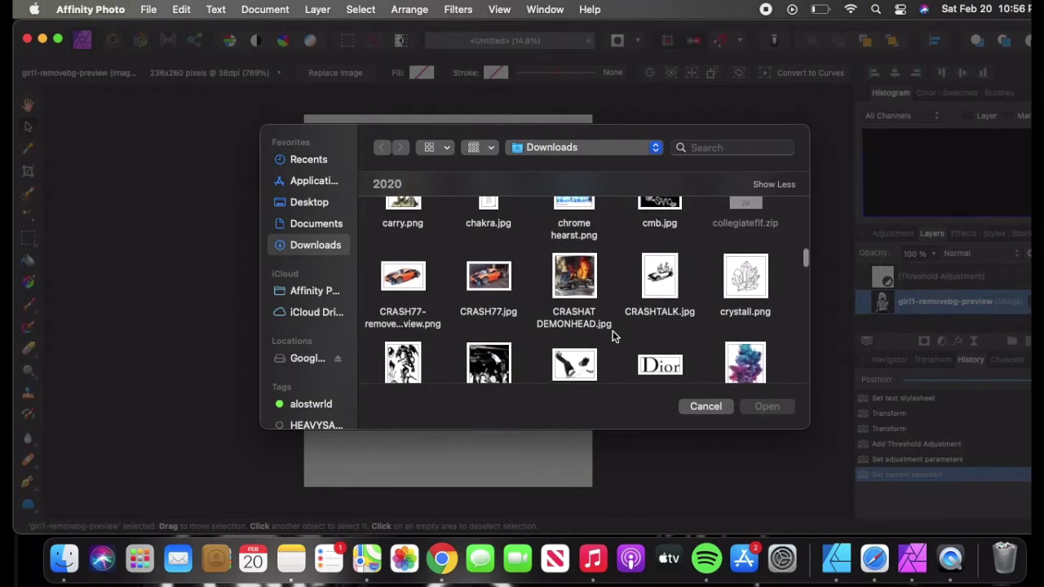
click(413, 277)
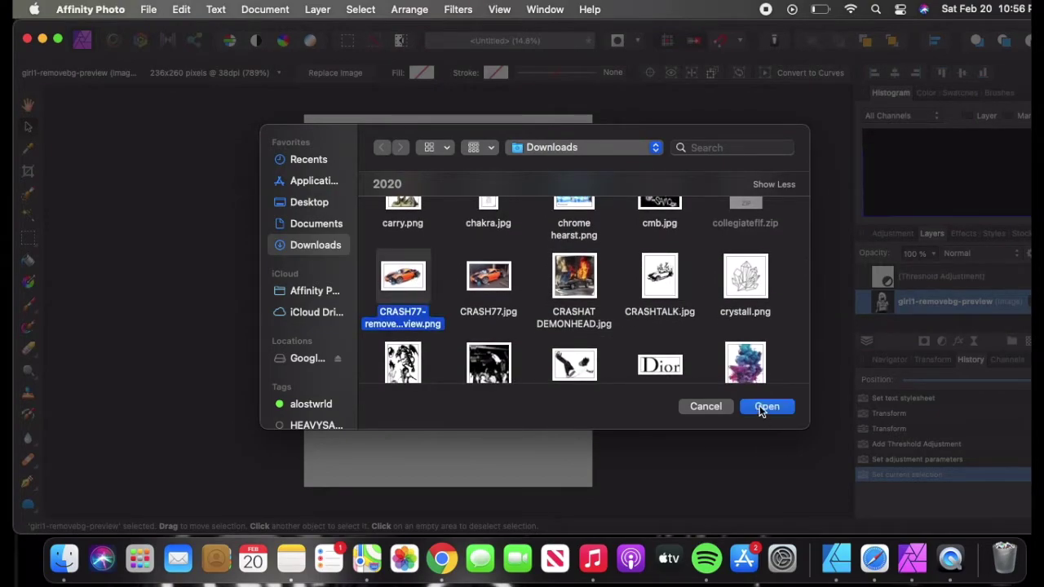
click(760, 406)
Size the car and move it across the woman's lower body, then deselect.
drag(443, 334, 698, 177)
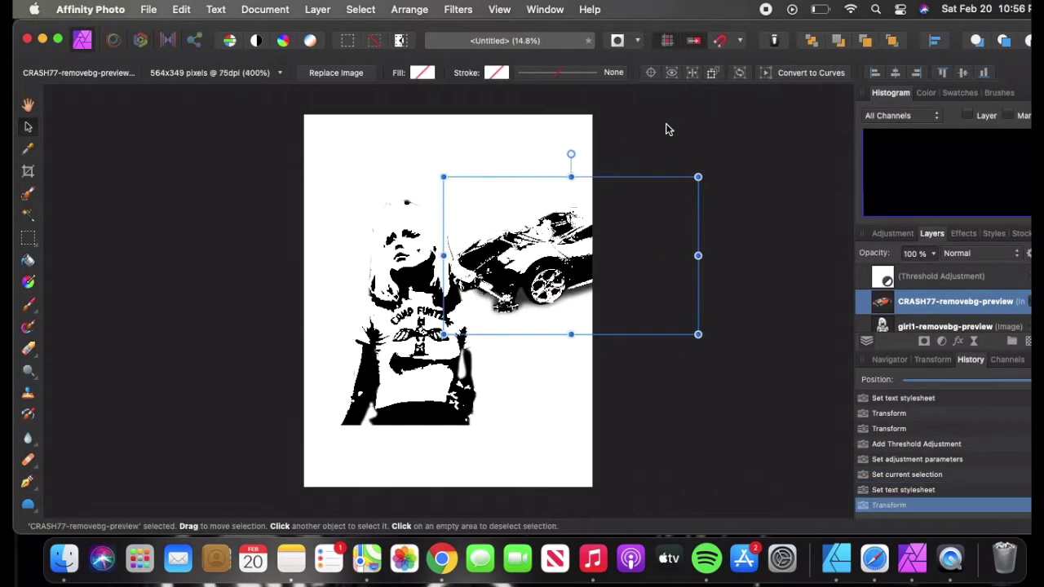
drag(563, 299, 448, 439)
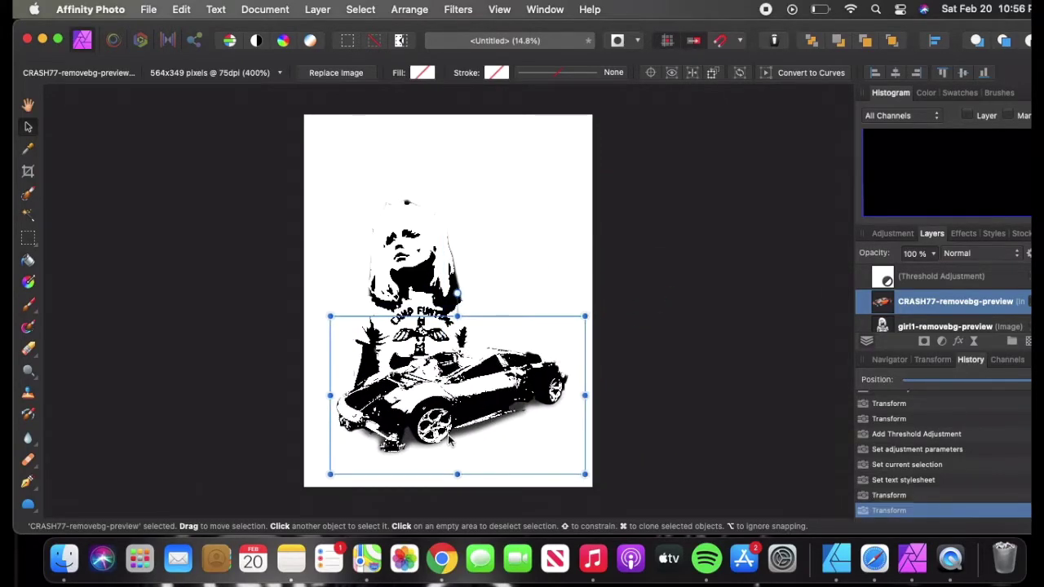
click(517, 264)
click(636, 263)
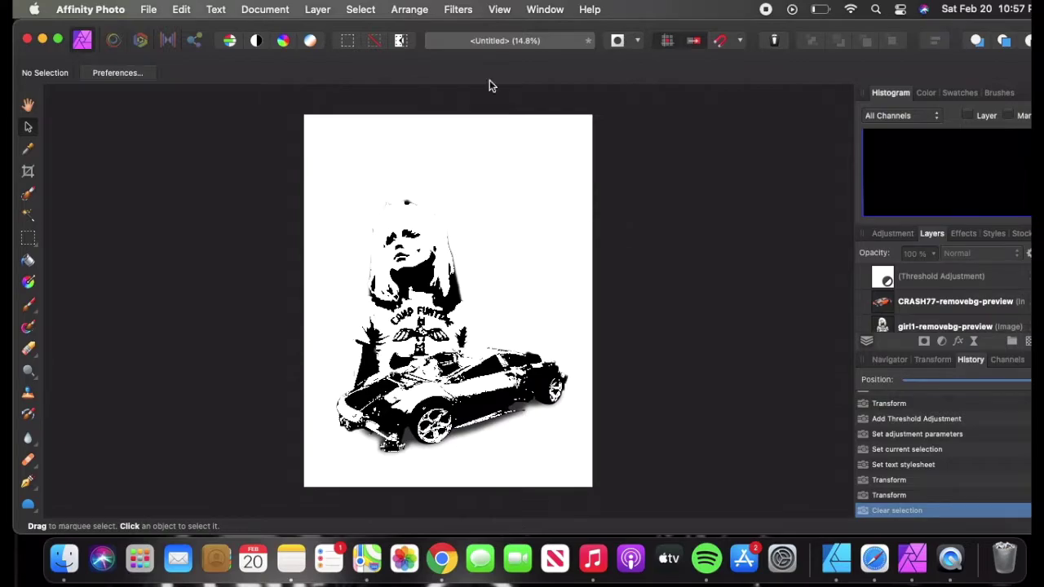
click(148, 9)
Start placing a third image and scroll through Downloads looking for bfly.png.
click(219, 375)
scroll(481, 293, down, 5)
scroll(471, 266, down, 5)
scroll(471, 266, down, 5)
scroll(471, 266, down, 2)
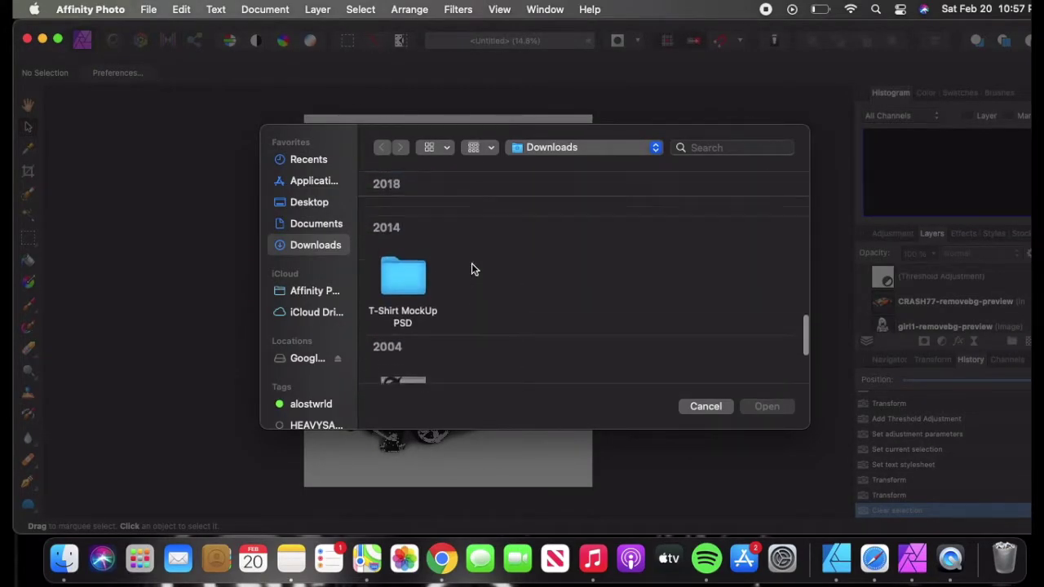
scroll(472, 264, up, 8)
scroll(592, 336, down, 5)
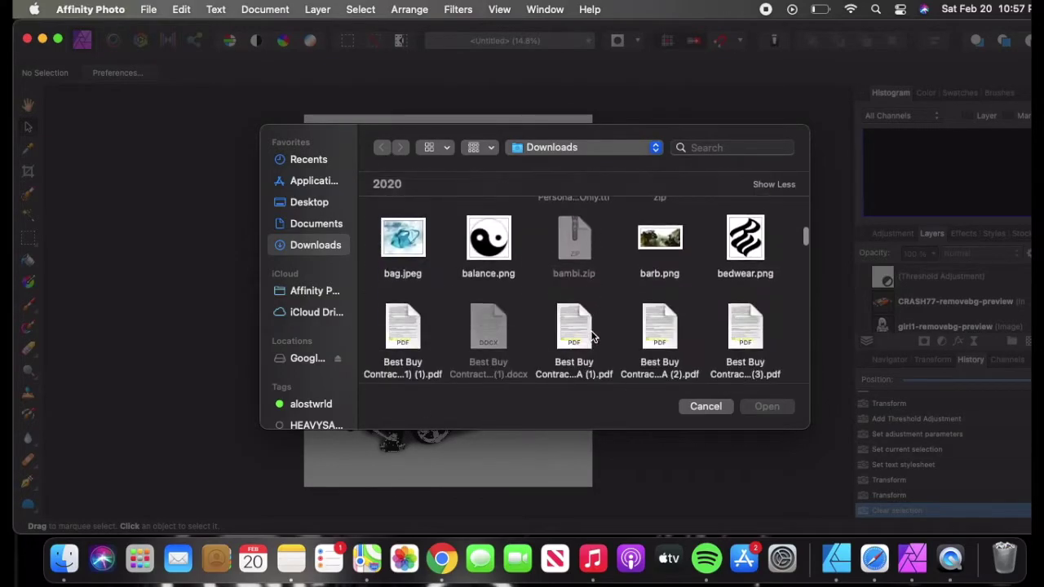
scroll(593, 337, down, 3)
scroll(592, 336, down, 3)
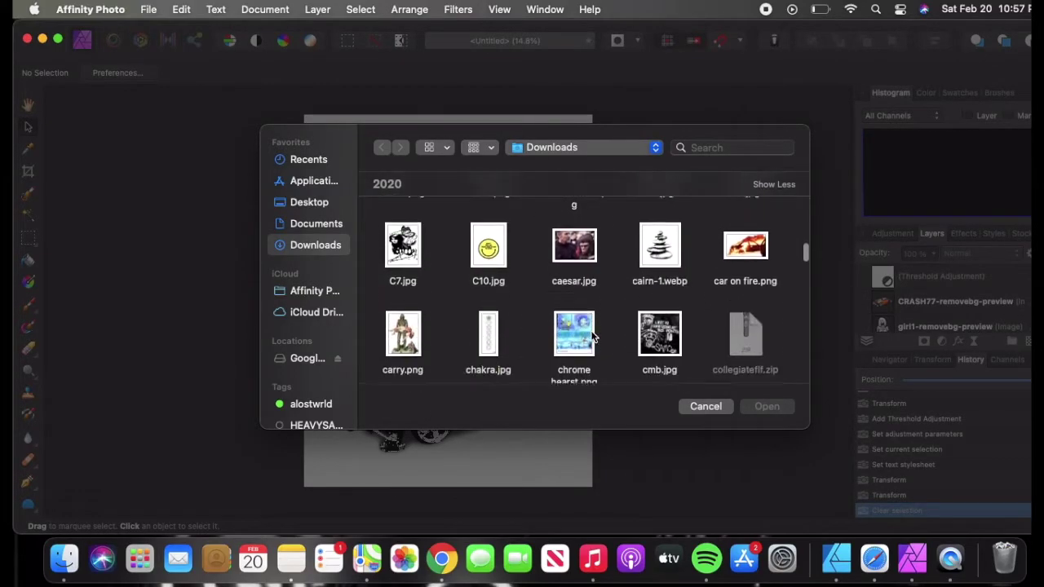
scroll(593, 337, down, 2)
scroll(593, 337, up, 2)
scroll(592, 336, down, 4)
scroll(593, 337, down, 5)
scroll(593, 337, down, 3)
scroll(593, 337, down, 1)
scroll(593, 336, down, 3)
scroll(593, 337, down, 2)
scroll(593, 337, up, 1)
scroll(593, 337, down, 3)
scroll(592, 337, down, 3)
scroll(593, 336, down, 5)
scroll(593, 337, down, 3)
scroll(593, 337, up, 1)
scroll(592, 336, down, 5)
scroll(593, 337, down, 5)
scroll(593, 337, down, 1)
scroll(593, 337, down, 3)
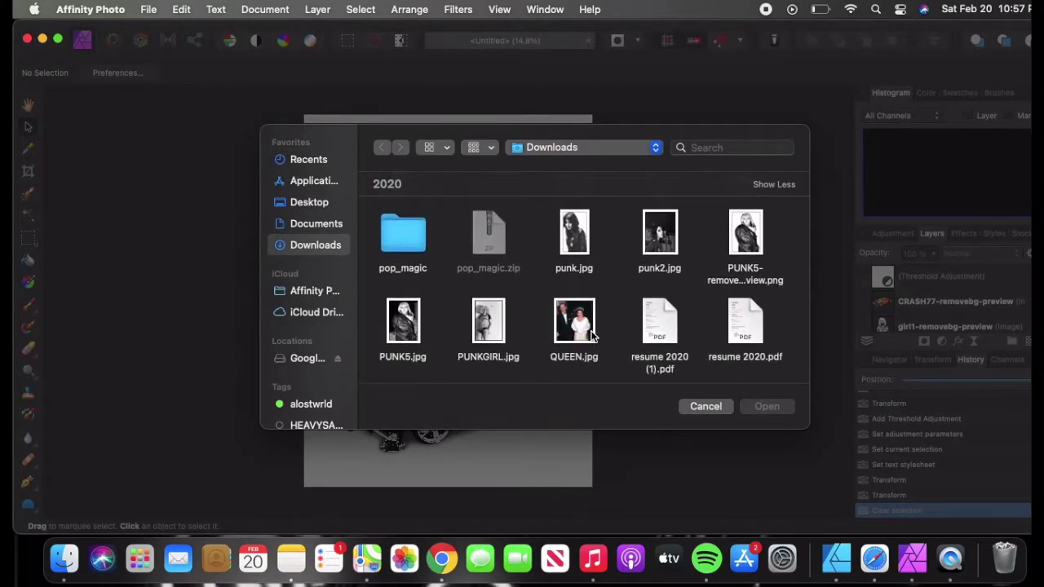
scroll(747, 243, down, 5)
scroll(746, 243, down, 3)
scroll(746, 244, down, 2)
scroll(747, 244, down, 1)
scroll(748, 243, down, 4)
scroll(748, 243, down, 2)
scroll(746, 243, down, 3)
scroll(747, 244, down, 3)
scroll(746, 243, up, 10)
scroll(747, 244, down, 2)
scroll(747, 243, down, 3)
scroll(747, 242, down, 4)
scroll(747, 242, down, 3)
scroll(748, 242, up, 2)
scroll(747, 242, up, 3)
scroll(748, 242, up, 2)
scroll(747, 242, up, 3)
scroll(747, 241, up, 3)
scroll(747, 242, up, 2)
scroll(746, 241, up, 2)
scroll(747, 242, up, 3)
scroll(747, 238, up, 3)
scroll(746, 238, up, 3)
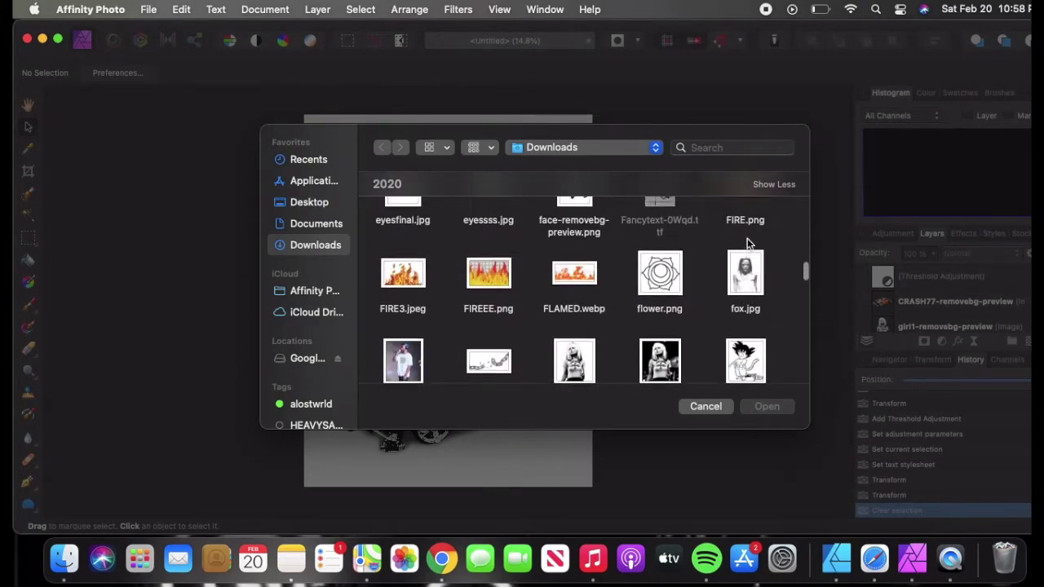
scroll(747, 238, up, 3)
scroll(746, 238, up, 3)
scroll(747, 242, up, 3)
scroll(747, 241, up, 3)
scroll(747, 241, up, 3)
scroll(747, 241, up, 2)
scroll(746, 238, up, 2)
scroll(747, 238, up, 2)
scroll(747, 238, down, 1)
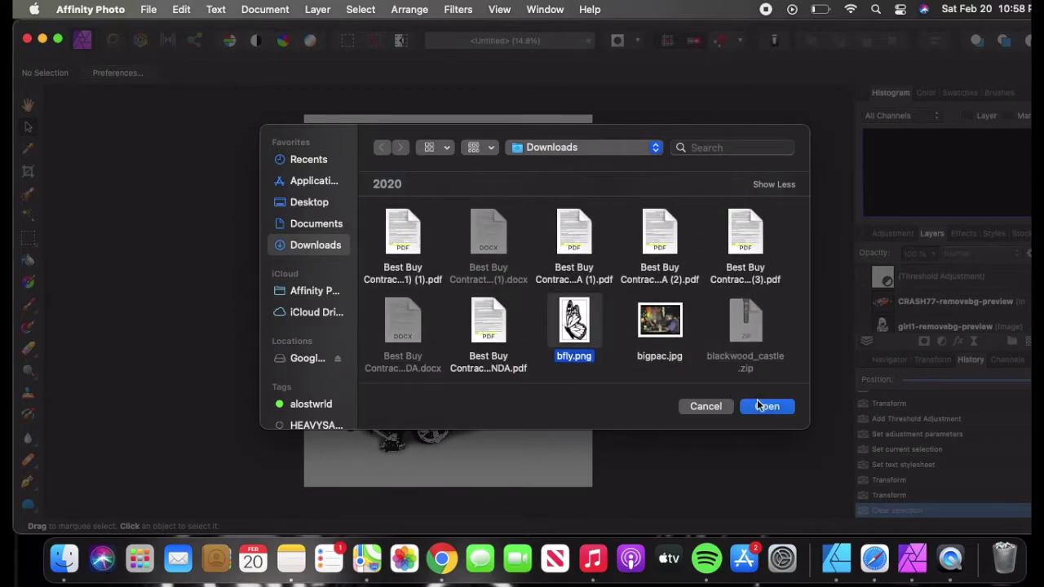
Open bfly.png, enlarge it beside the woman's head above the car, then deselect.
click(765, 405)
click(509, 281)
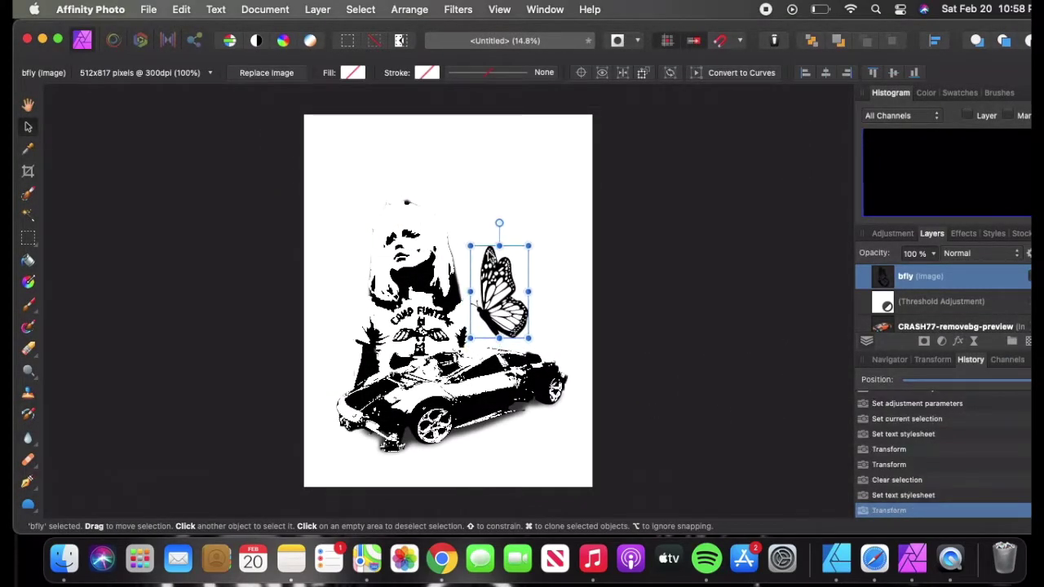
drag(470, 245, 452, 214)
drag(510, 289, 519, 299)
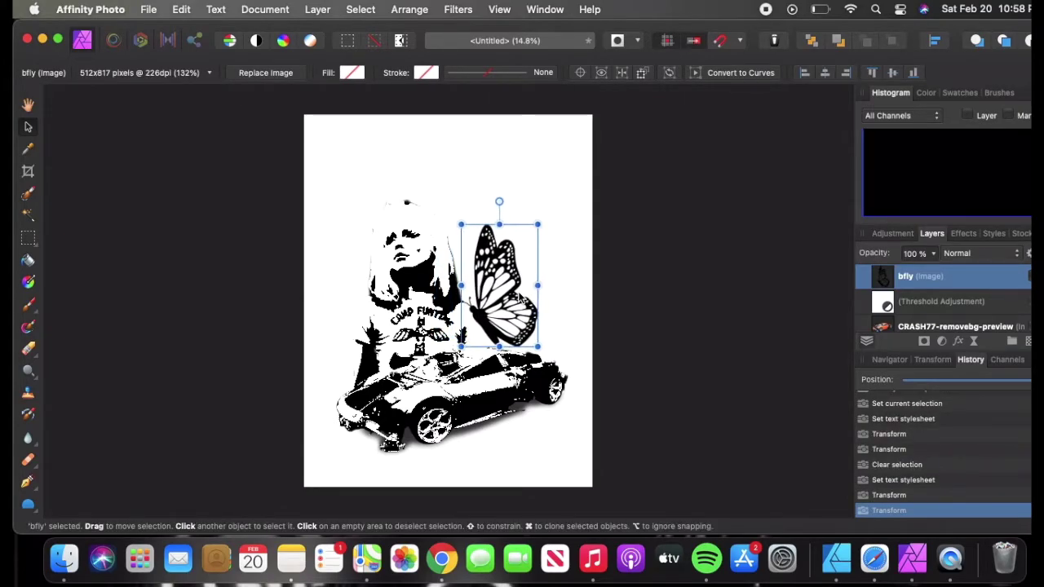
drag(499, 224, 499, 181)
drag(537, 264, 555, 265)
click(638, 186)
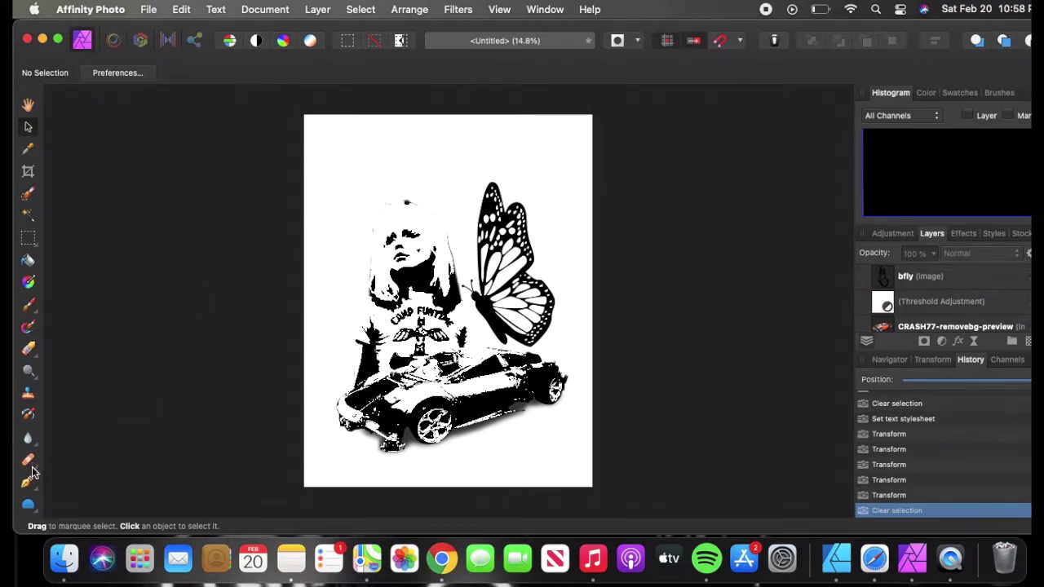
click(58, 40)
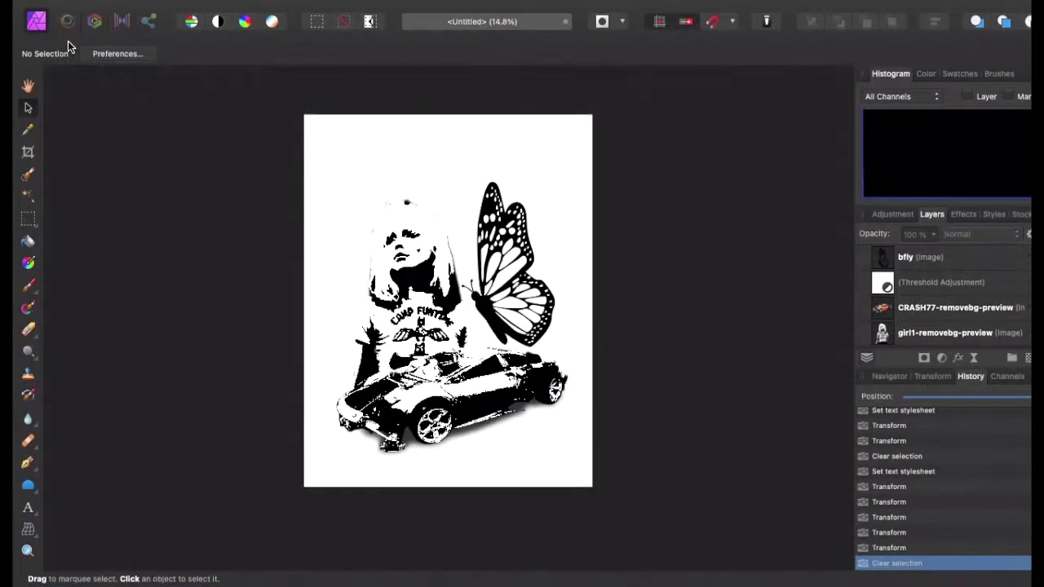
Create an empty Artistic Text object near the page's top-left and show the Character panel.
click(29, 507)
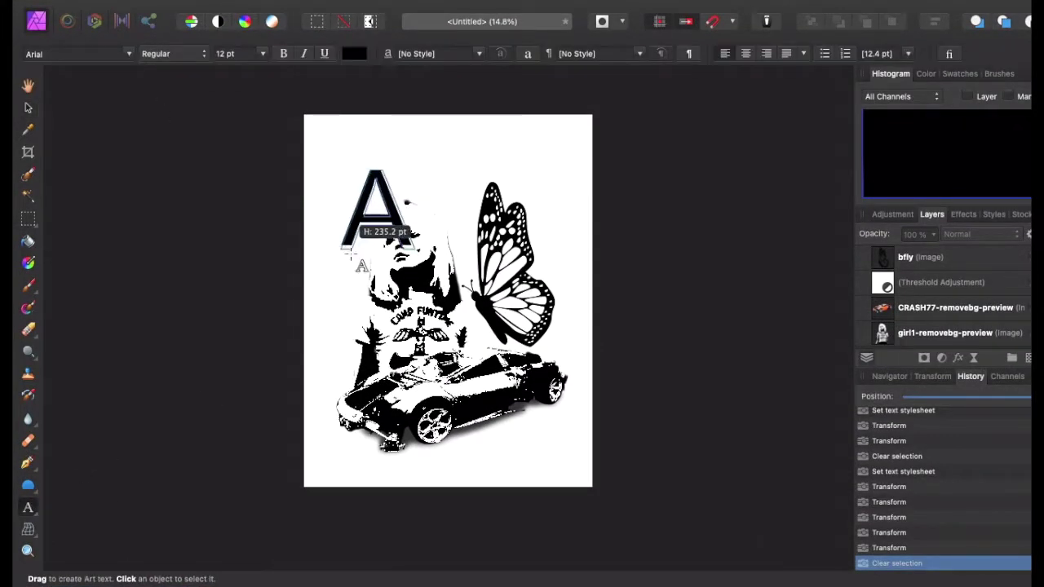
drag(349, 255, 324, 230)
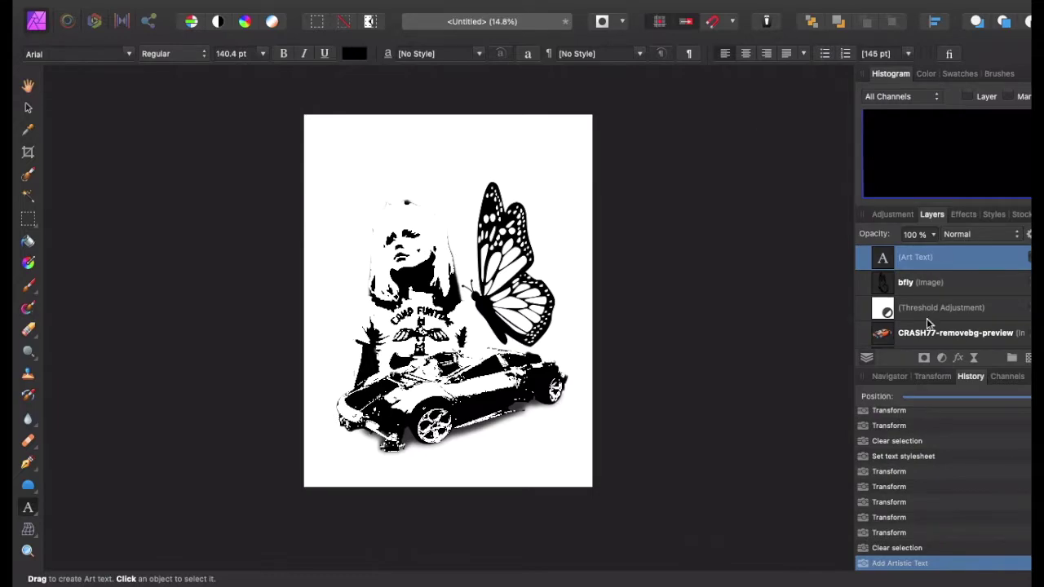
click(317, 9)
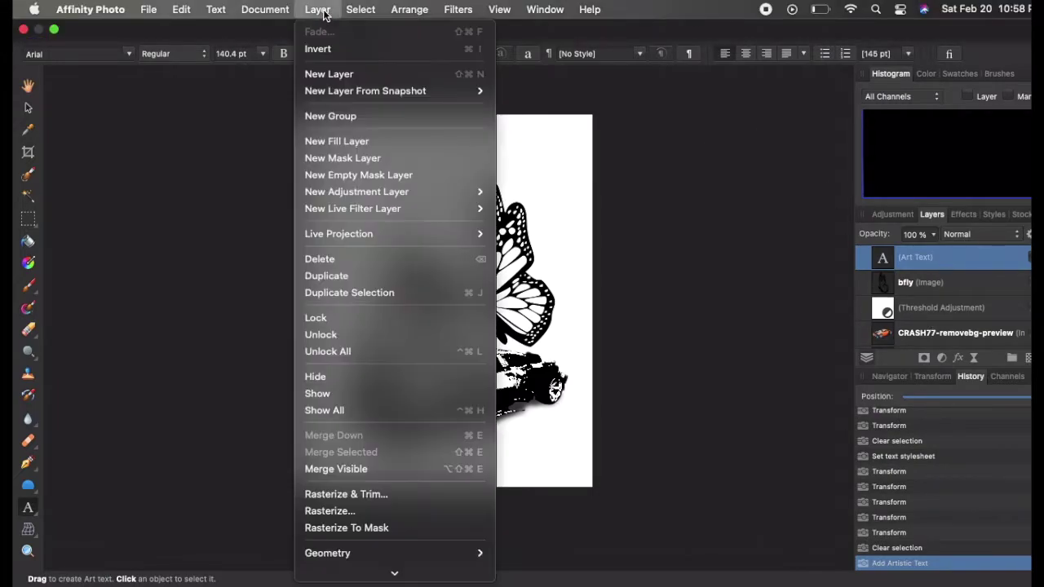
click(220, 36)
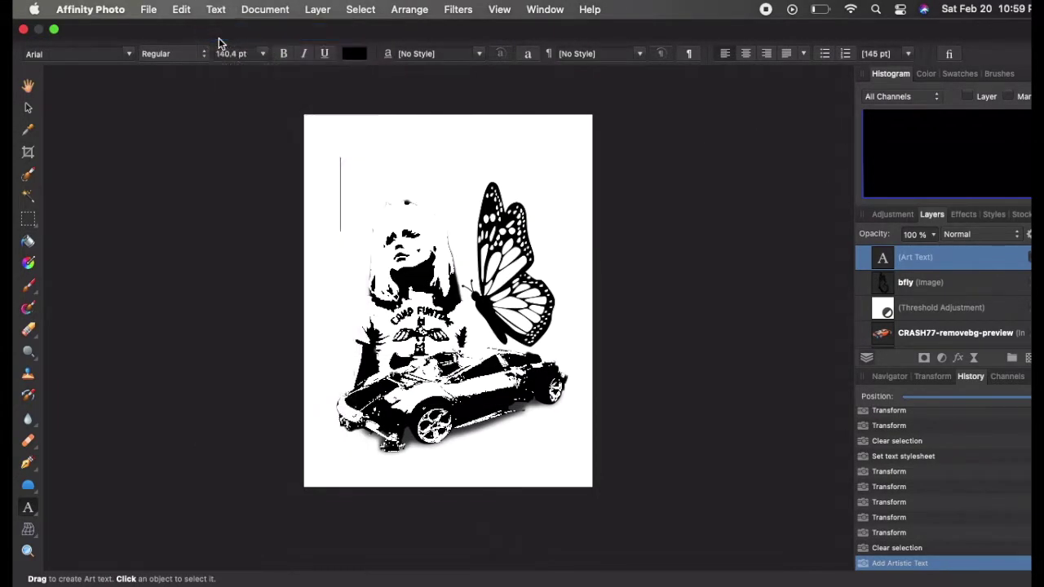
drag(880, 122, 737, 143)
Pick MADE Coachella from the Character panel's font list.
click(856, 168)
scroll(866, 301, down, 5)
scroll(866, 302, down, 5)
scroll(870, 297, down, 5)
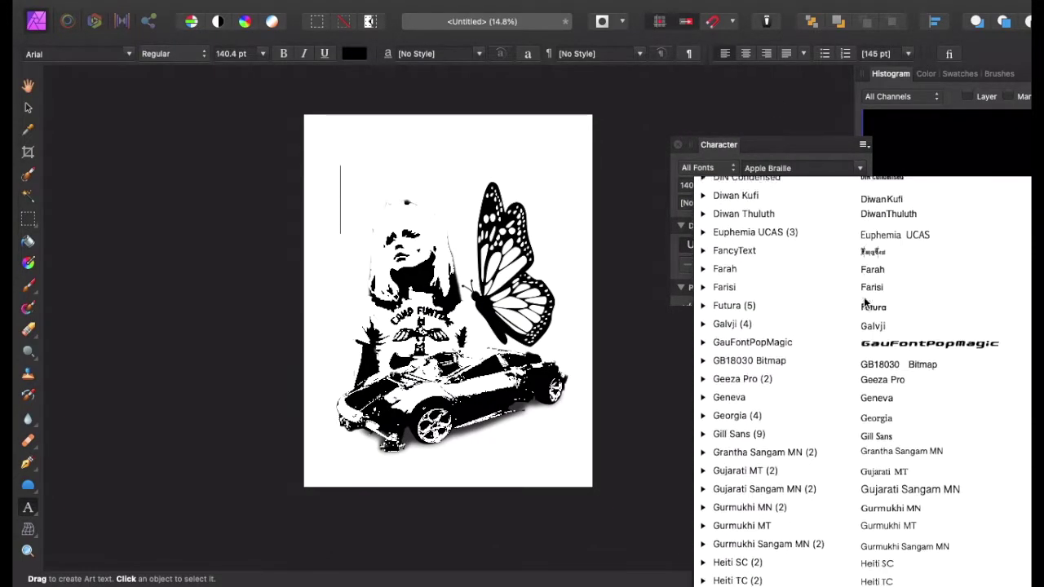
scroll(869, 312, down, 1)
scroll(881, 331, down, 5)
scroll(881, 332, down, 1)
scroll(881, 332, down, 4)
scroll(881, 330, down, 3)
scroll(881, 329, down, 10)
scroll(881, 329, down, 10)
scroll(881, 329, down, 10)
scroll(881, 329, down, 3)
scroll(881, 330, up, 10)
scroll(881, 330, up, 5)
scroll(882, 329, up, 10)
scroll(881, 329, up, 2)
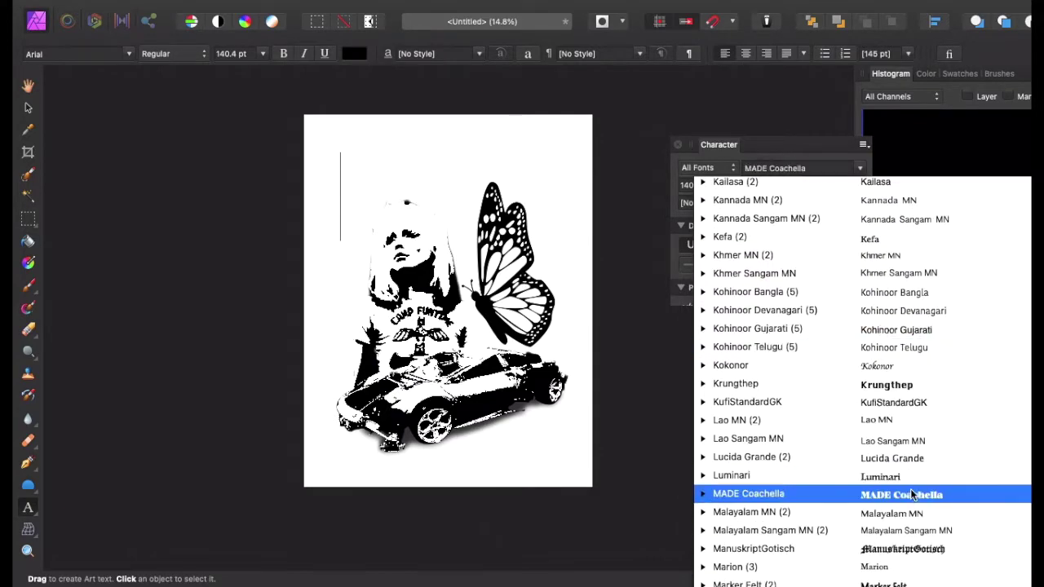
click(896, 493)
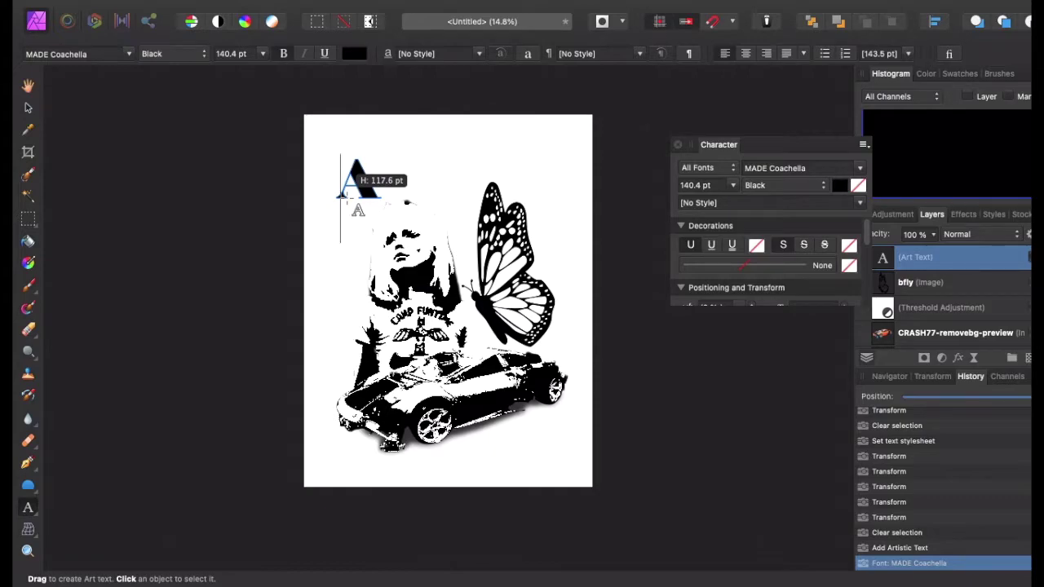
Type '999' as 117.6 pt MADE Coachella art text and stretch it wide across the top.
drag(344, 196, 346, 198)
key(Escape)
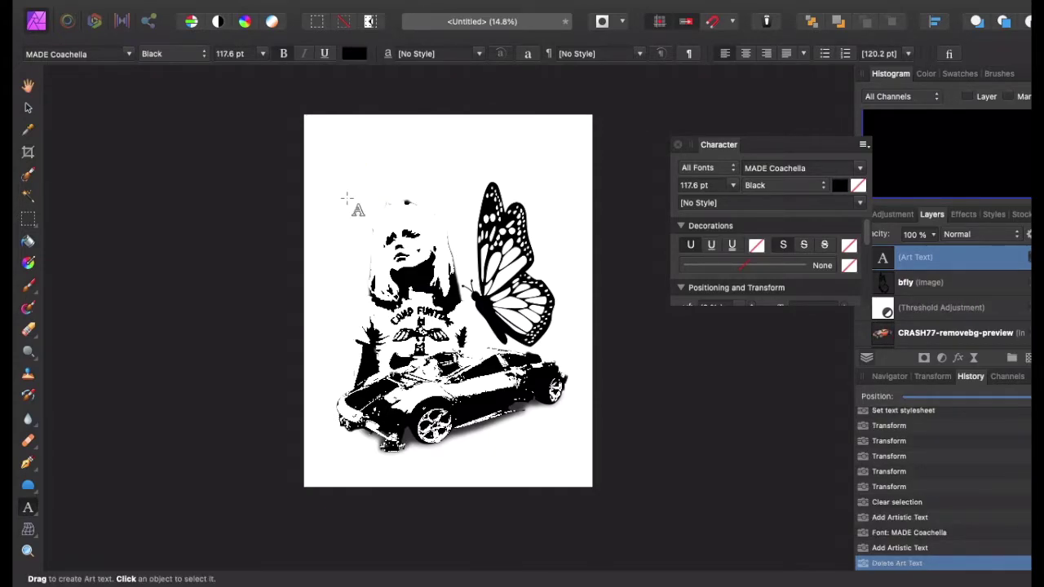
text(j)
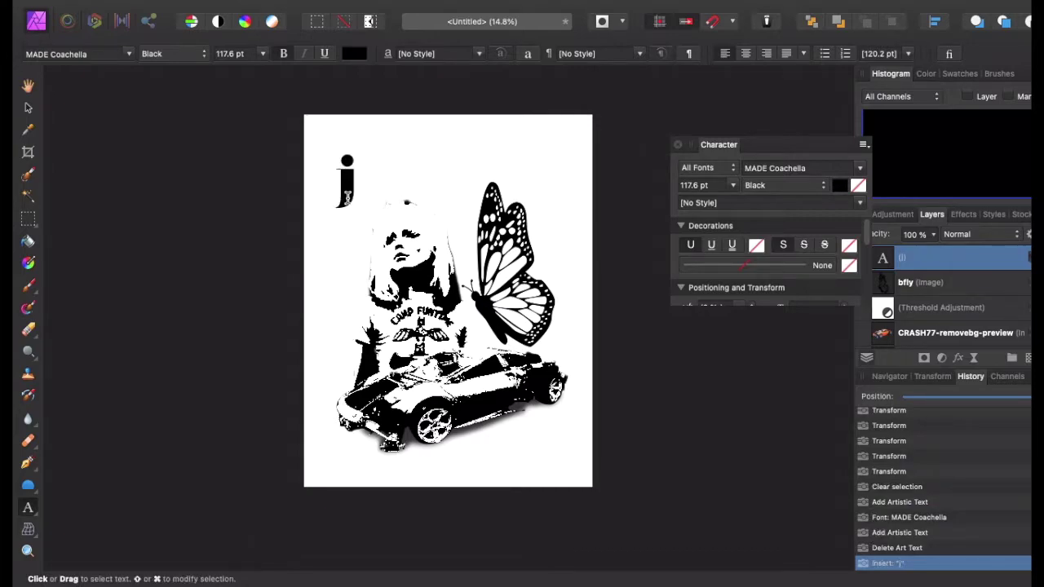
key(BackSpace)
text(R)
key(BackSpace)
text(A)
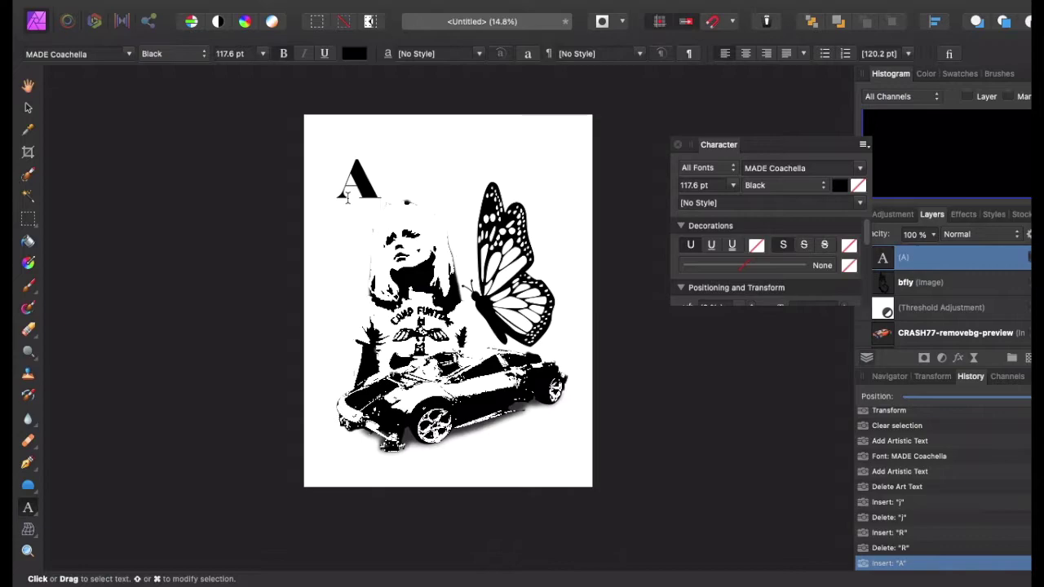
key(BackSpace)
text(((()
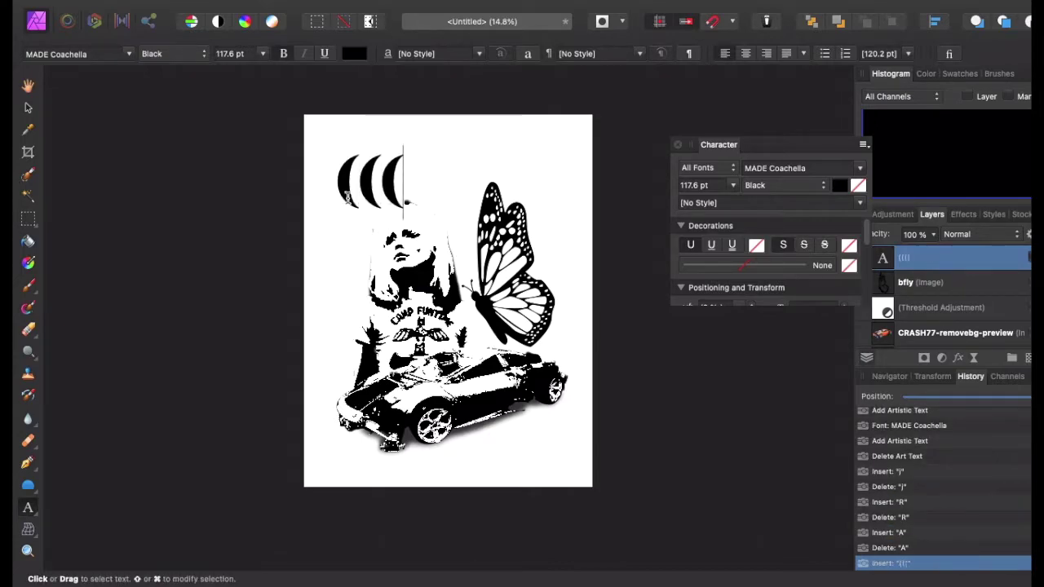
key(BackSpace)
key(BackSpace)
text(999)
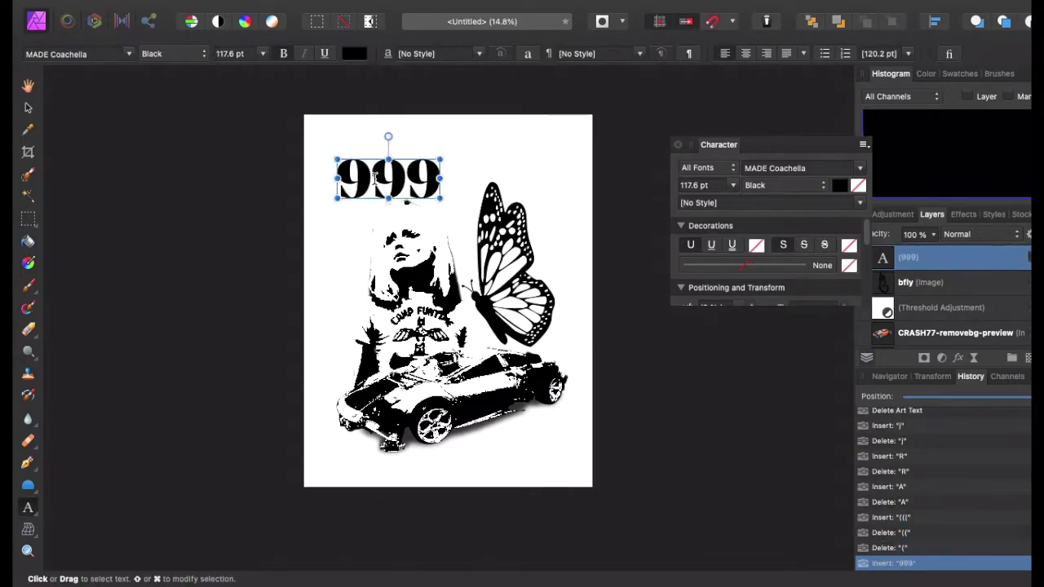
drag(430, 168, 487, 167)
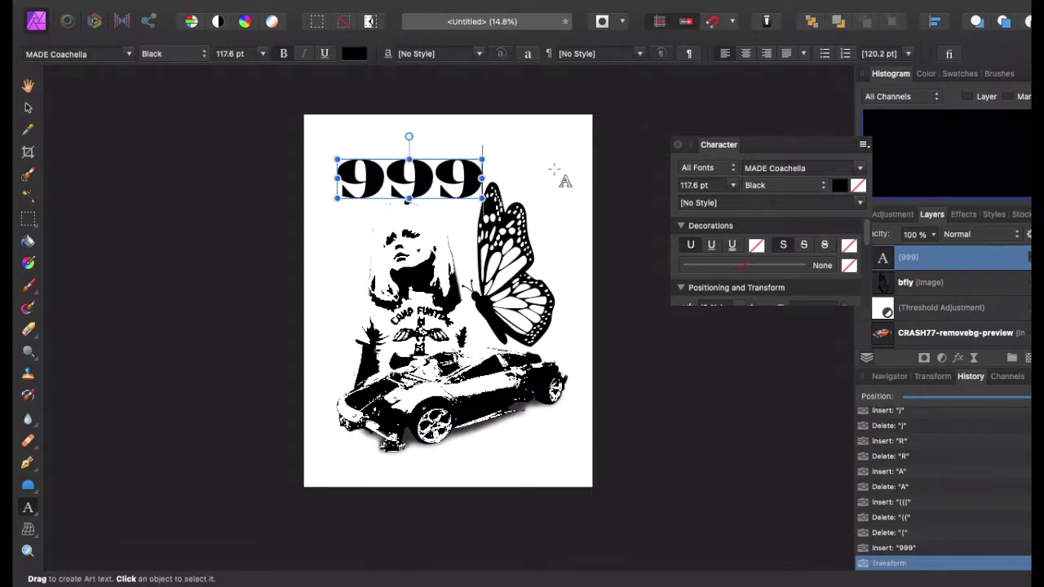
click(601, 167)
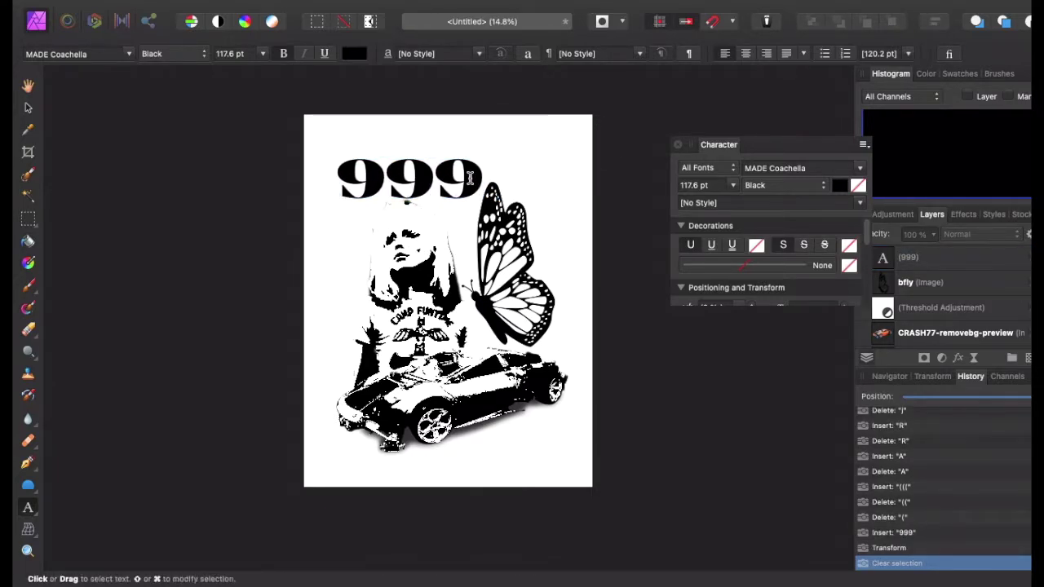
Export and save the 999 design as an image file, then switch to Chrome.
click(149, 9)
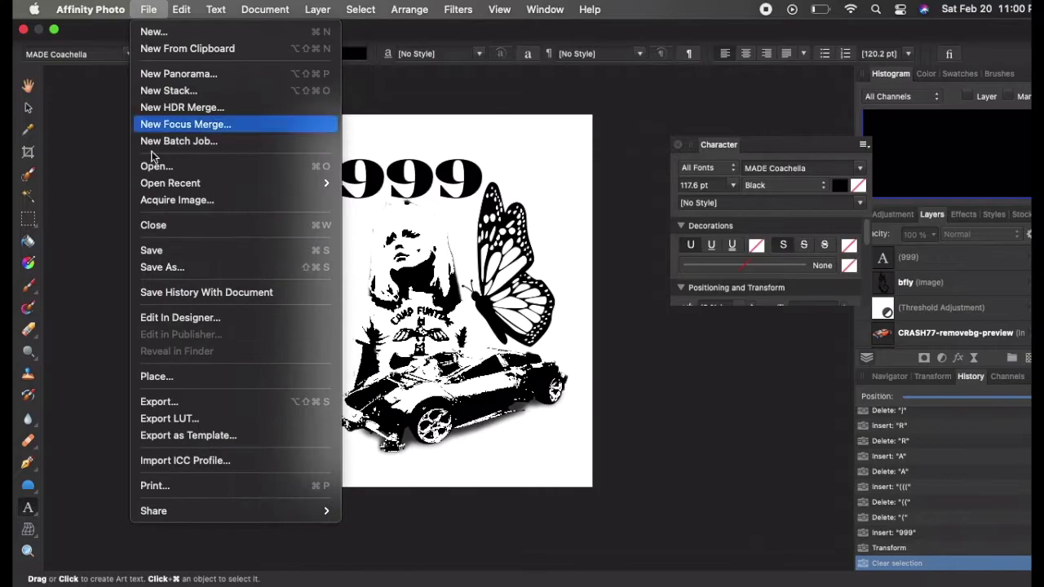
click(169, 403)
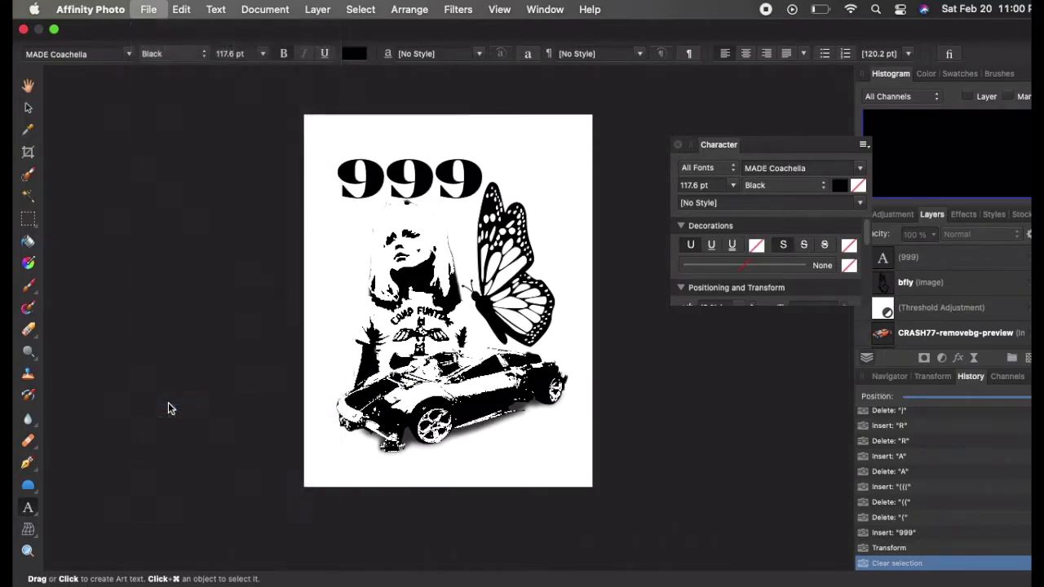
click(730, 445)
text(999design)
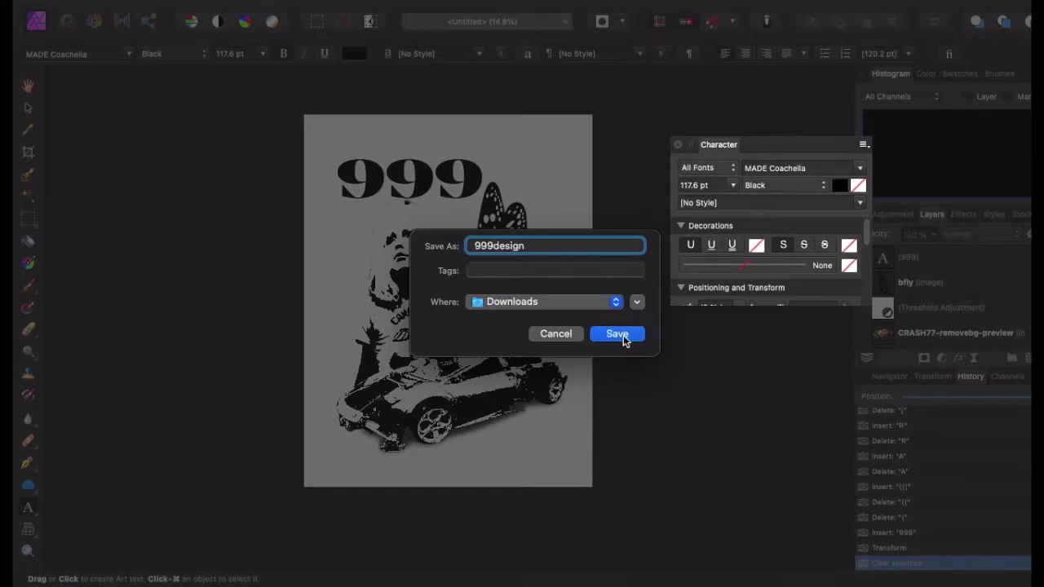
click(617, 335)
key(ctrl+Down)
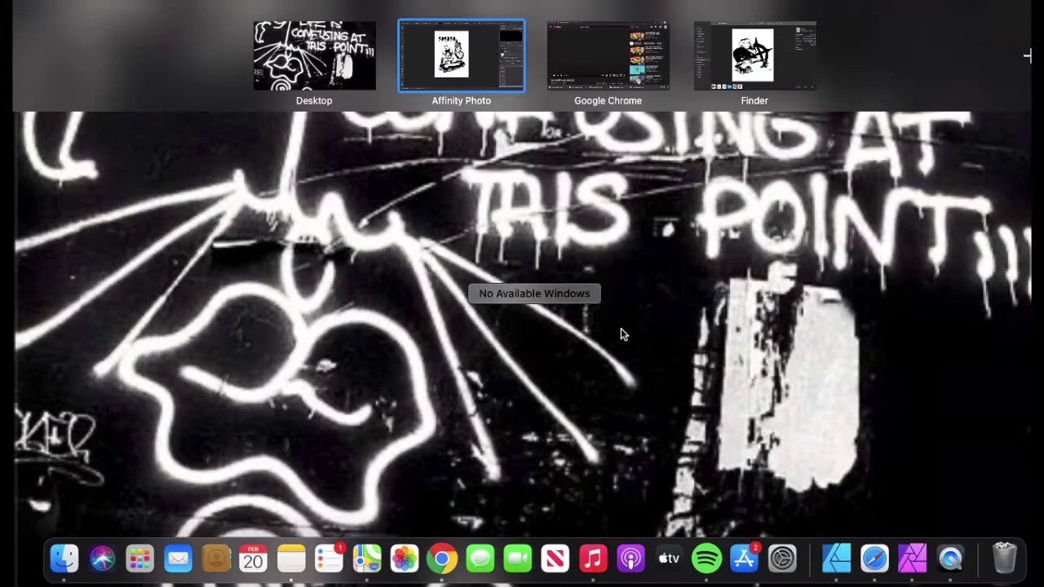
click(613, 66)
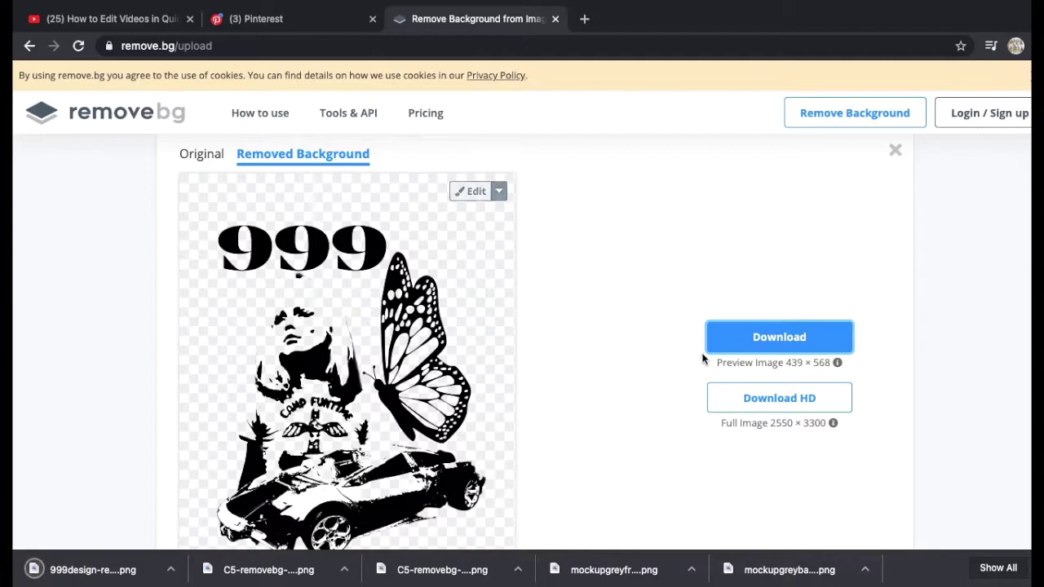
Upload the 999design image to remove.bg and download the transparent PNG result.
scroll(685, 347, up, 3)
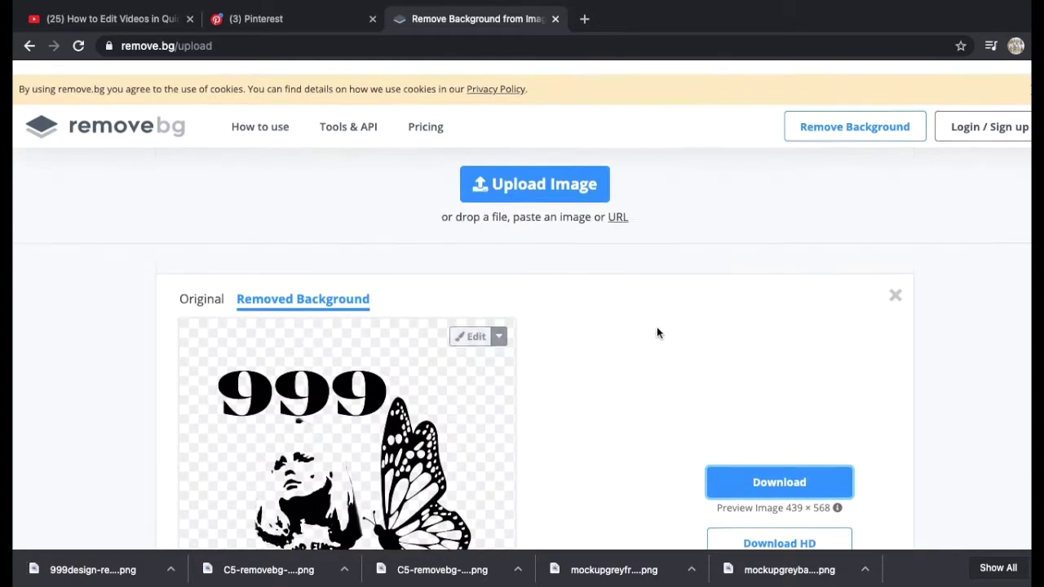
click(540, 176)
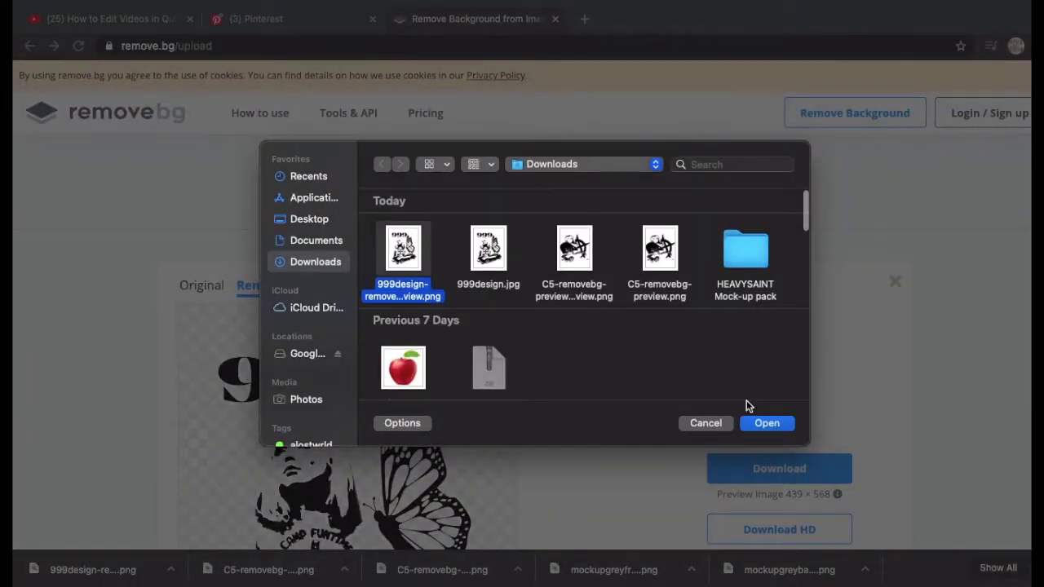
click(766, 423)
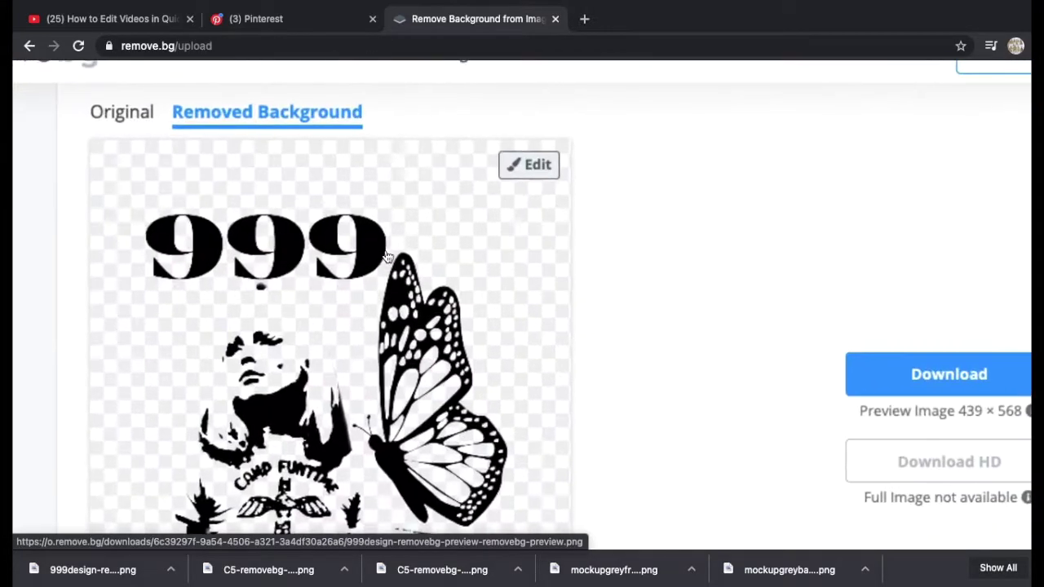
click(800, 347)
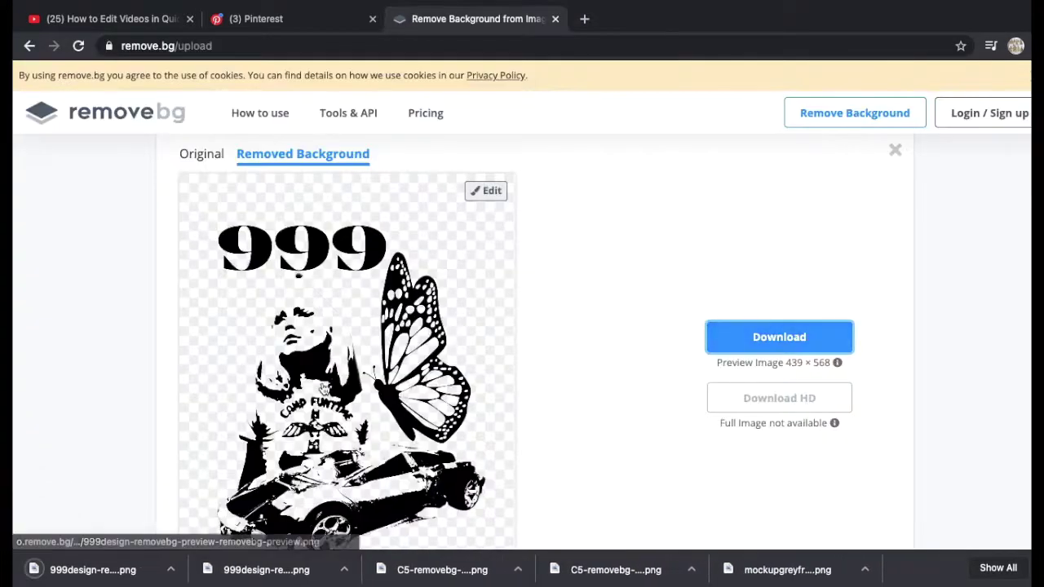
key(super+Tab)
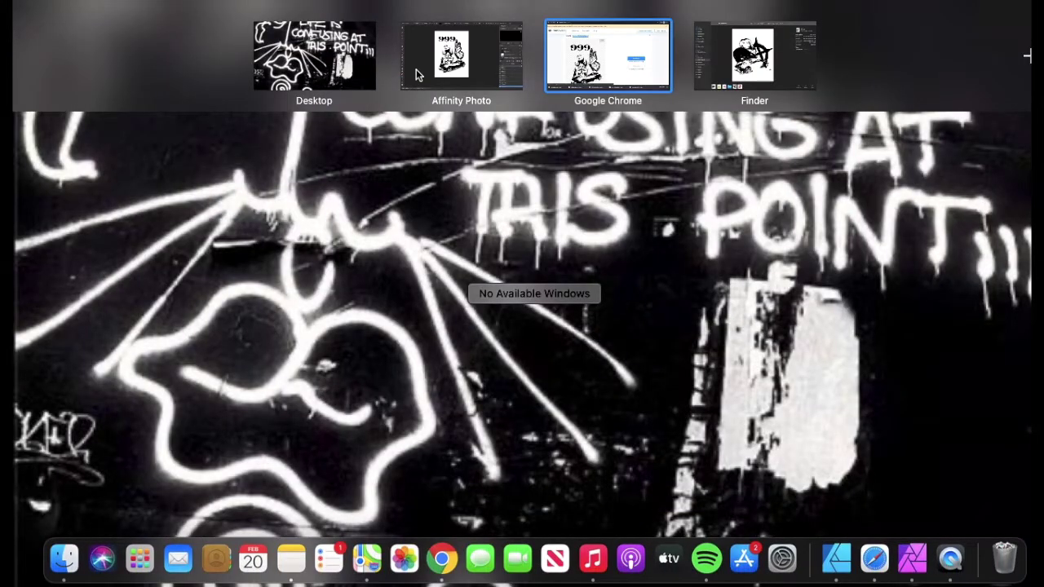
Create a new blank 2550 × 3300 px Letter document in Affinity Photo.
click(416, 75)
click(181, 9)
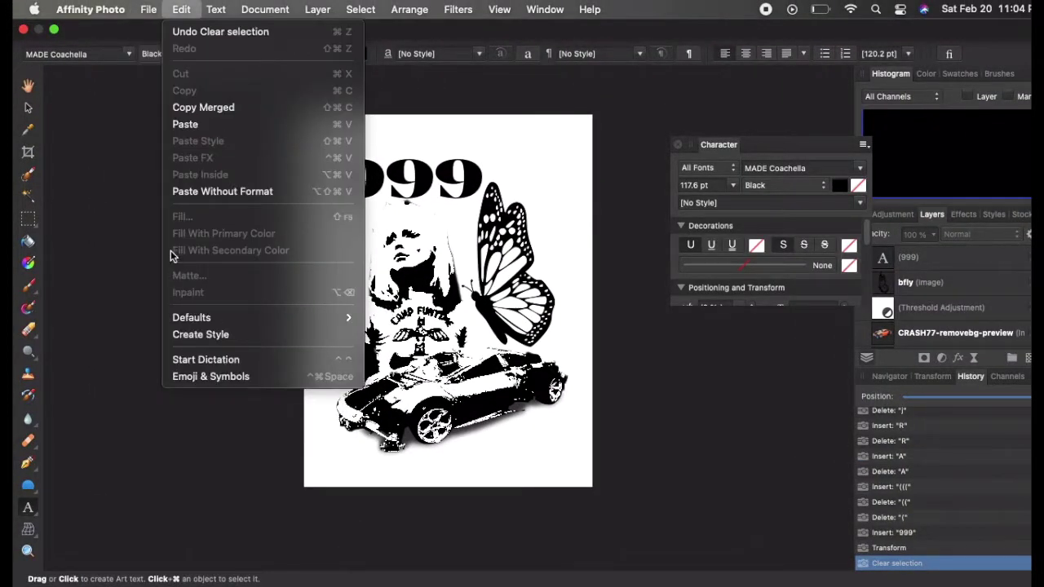
click(124, 148)
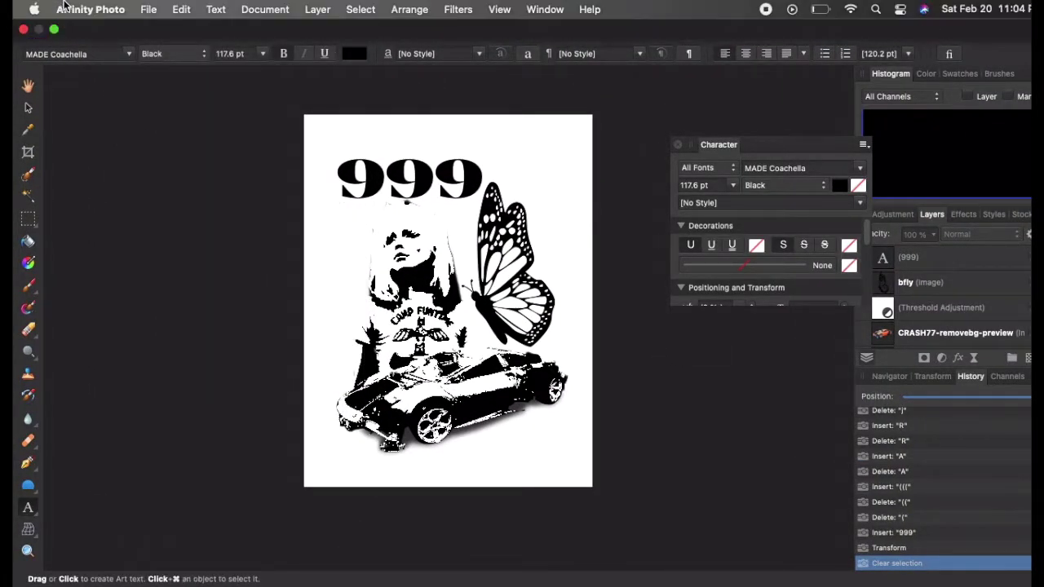
click(148, 9)
click(151, 31)
click(889, 519)
key(ctrl+Up)
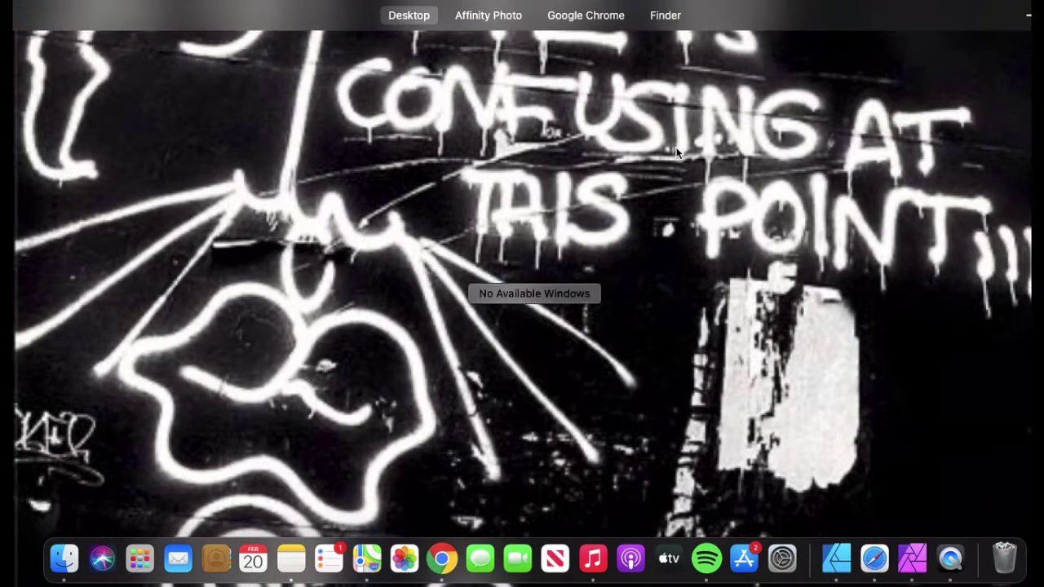
click(460, 81)
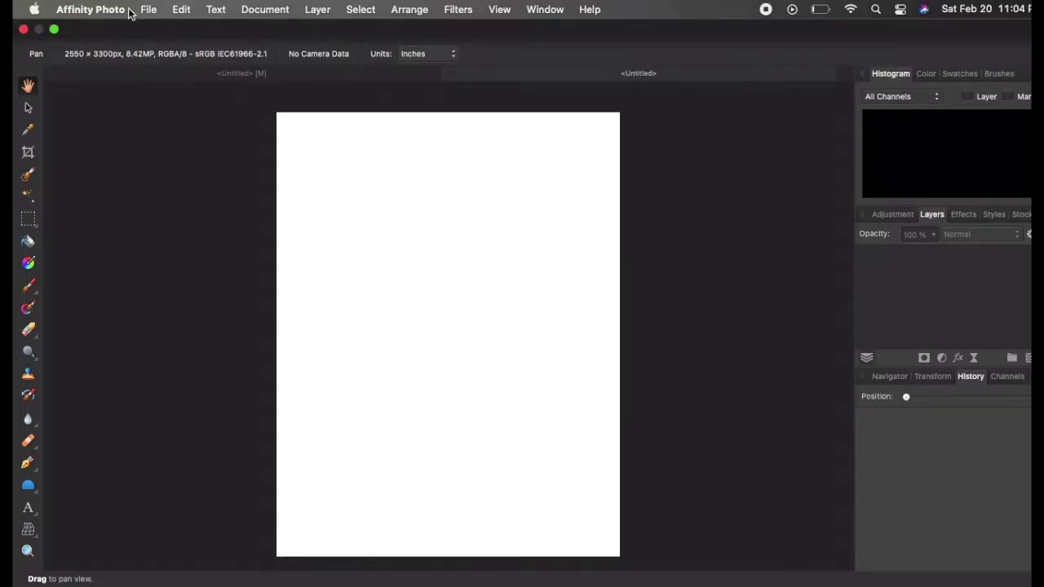
Place white/back.png from the HEAVYSAINT Mock-up pack folder into the new document.
click(149, 9)
click(187, 401)
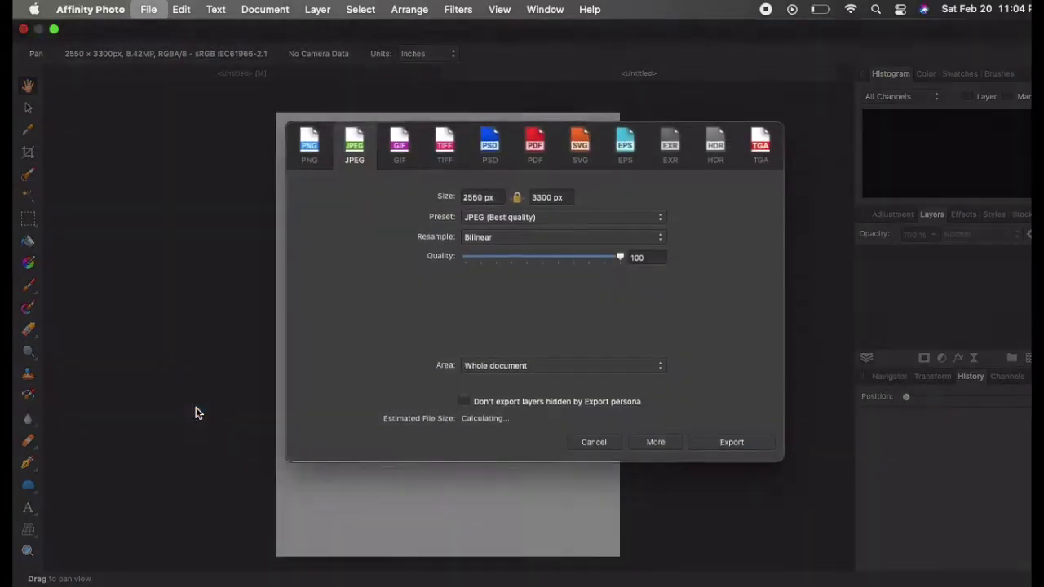
click(591, 438)
click(148, 7)
click(192, 375)
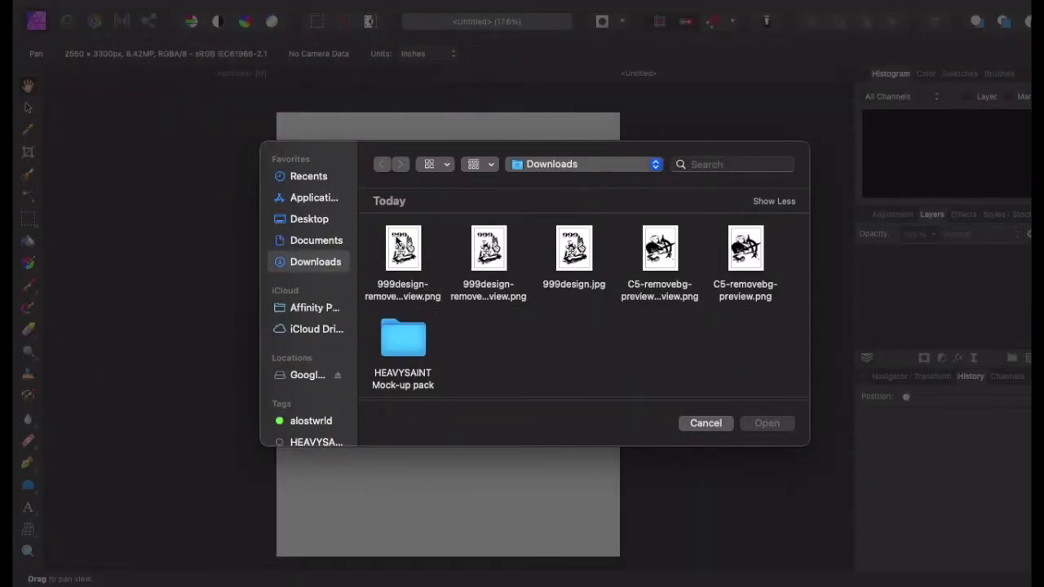
click(397, 243)
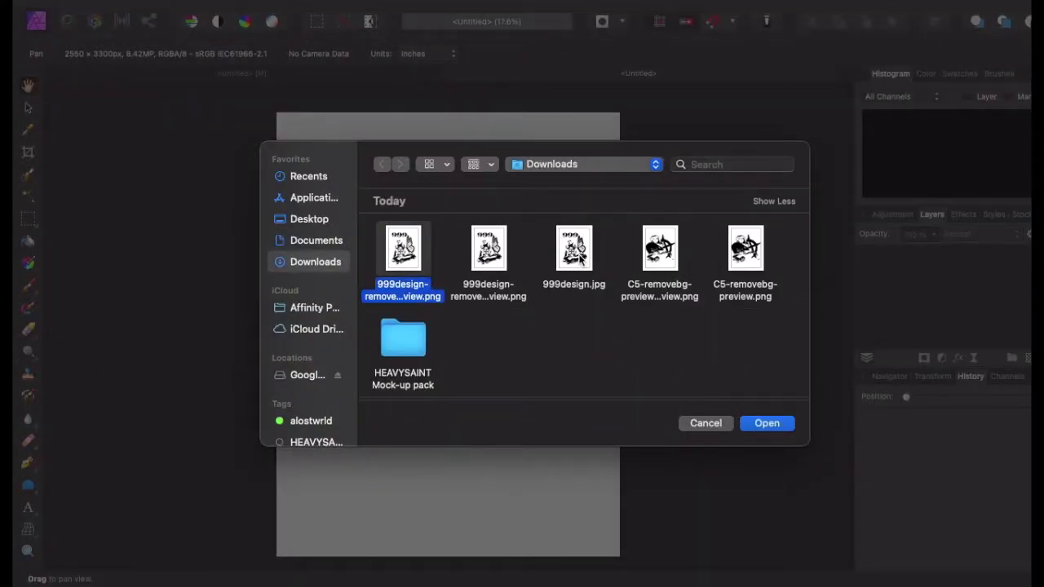
click(316, 441)
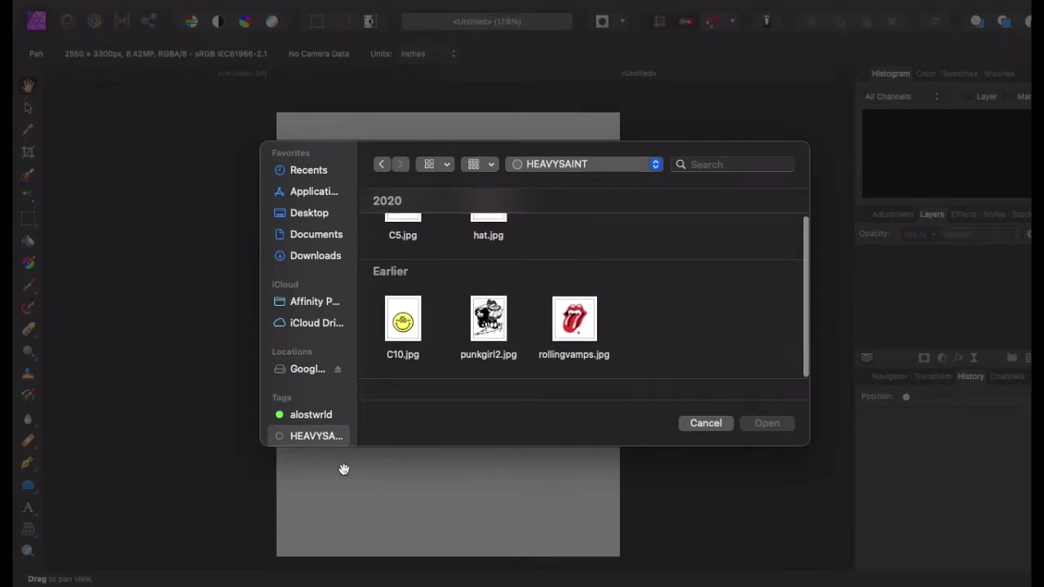
click(307, 235)
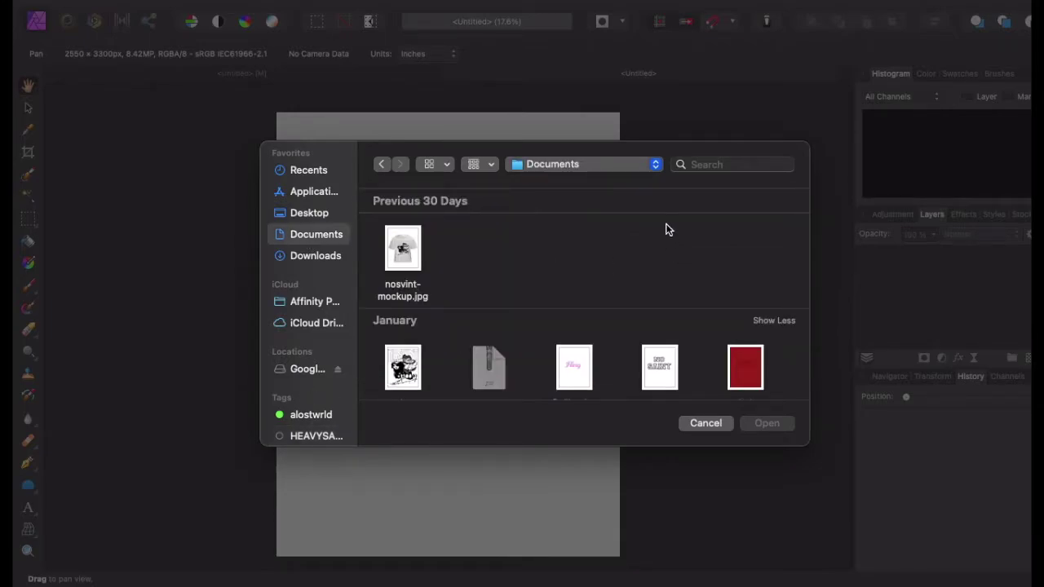
click(324, 435)
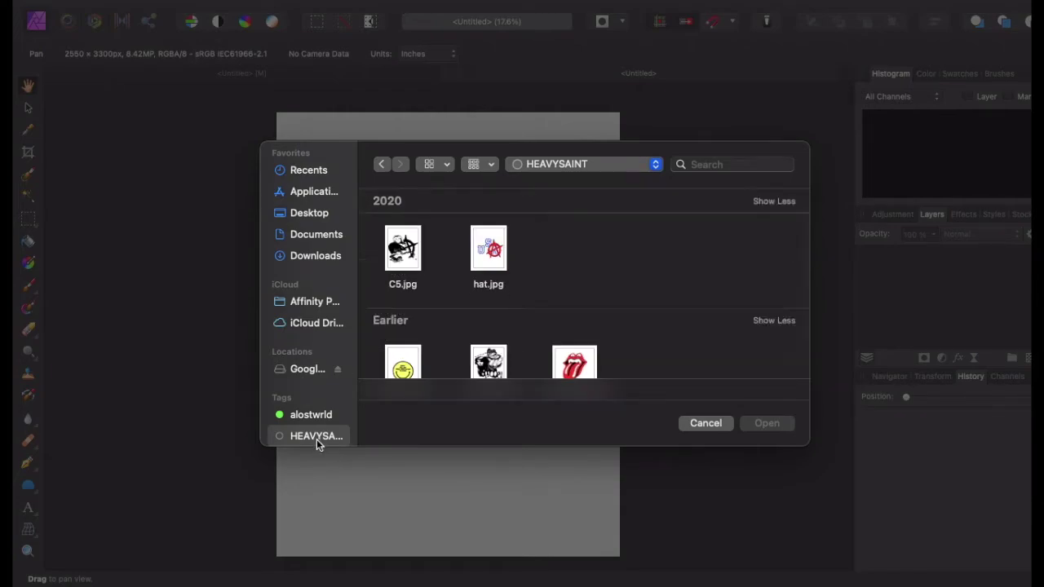
scroll(319, 440, down, 3)
click(330, 189)
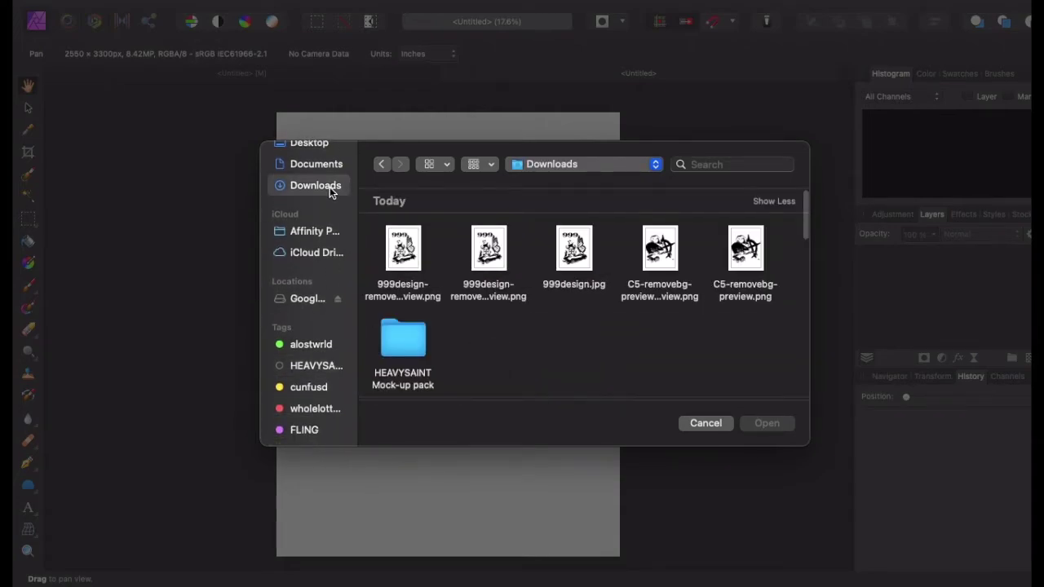
double_click(402, 345)
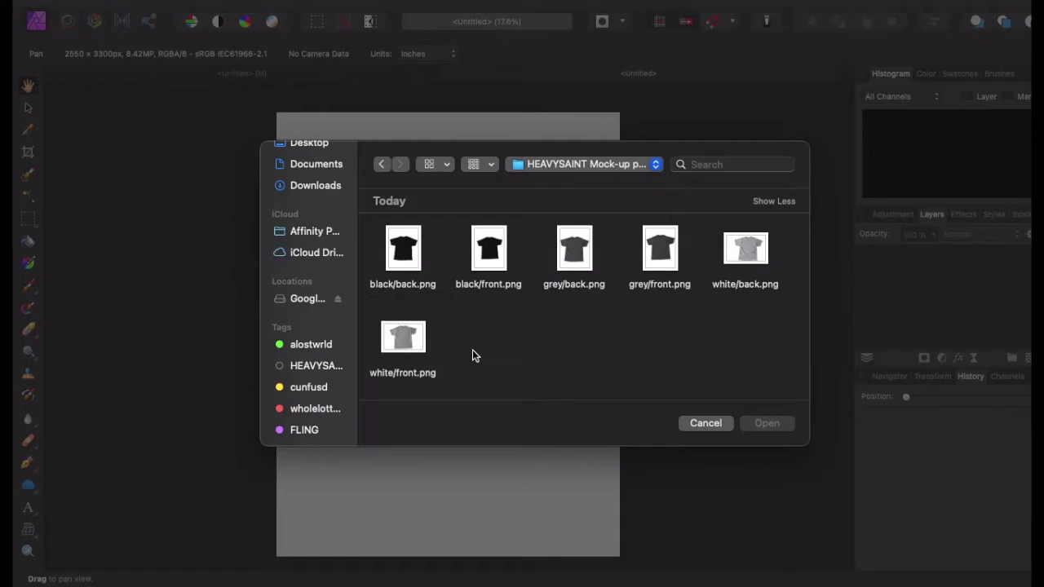
click(744, 249)
click(766, 422)
Enlarge the grey t-shirt image and shift it to fill most of the page.
click(371, 275)
drag(413, 302, 535, 489)
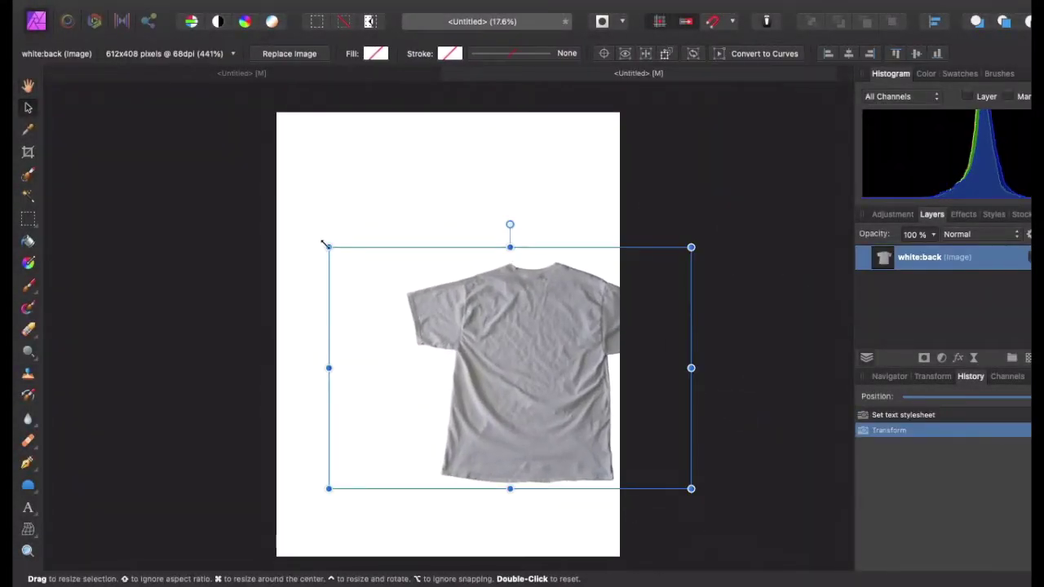
drag(326, 247, 244, 191)
drag(487, 345, 445, 340)
click(375, 155)
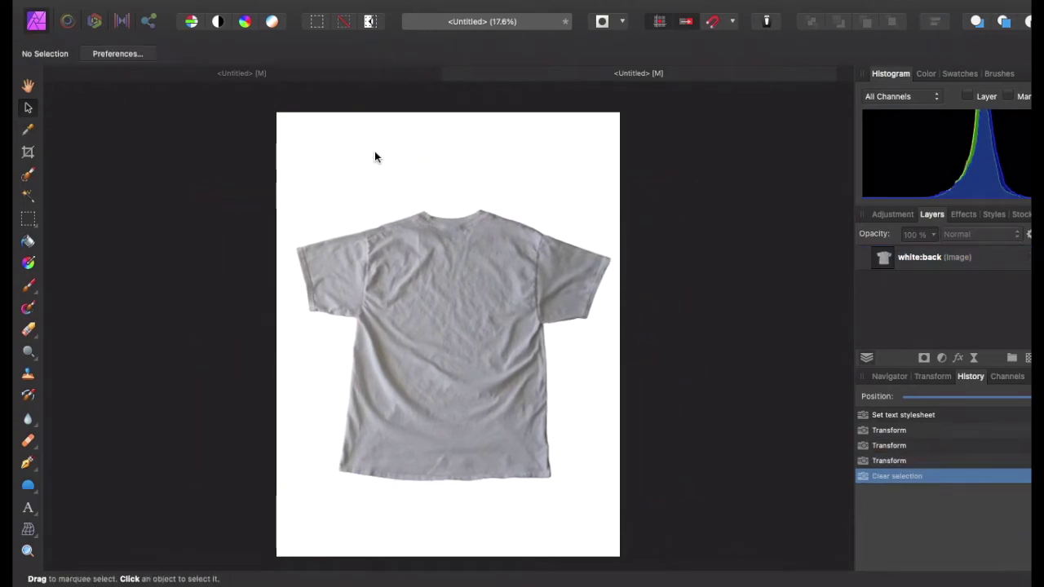
click(148, 9)
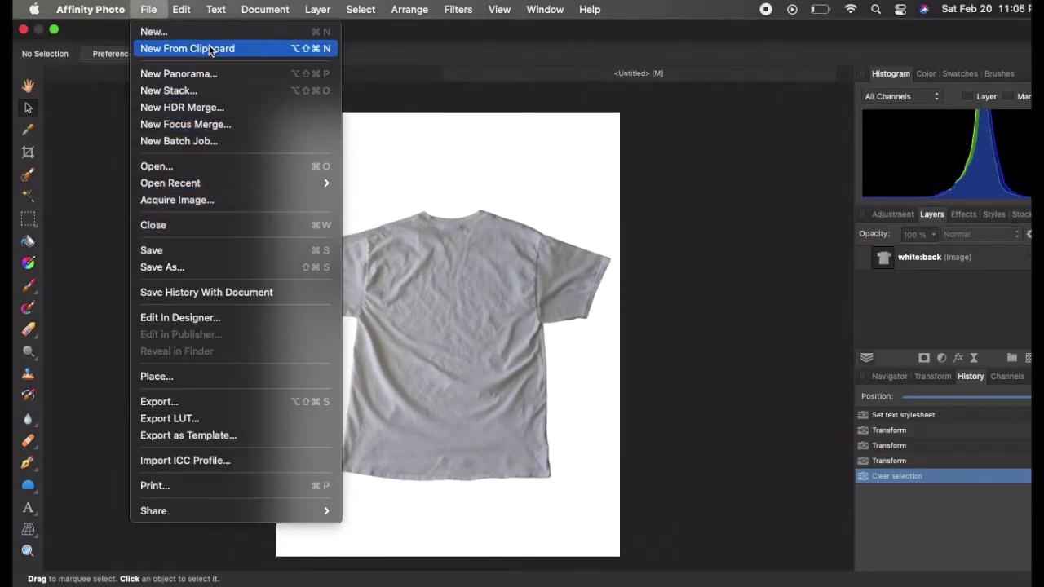
Place 999design-removebg-preview.png from Downloads onto the t-shirt.
click(233, 376)
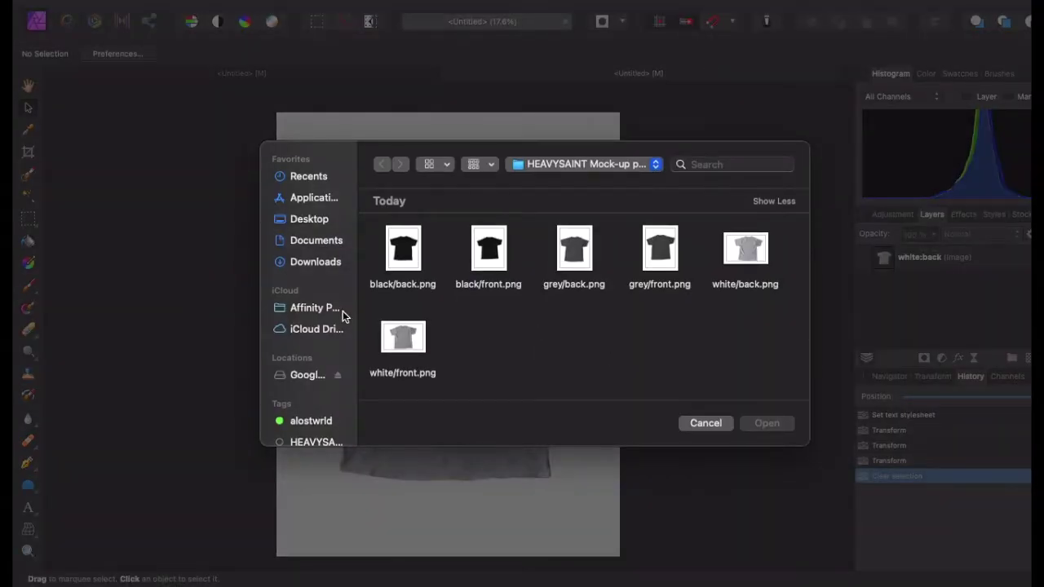
click(323, 260)
click(403, 248)
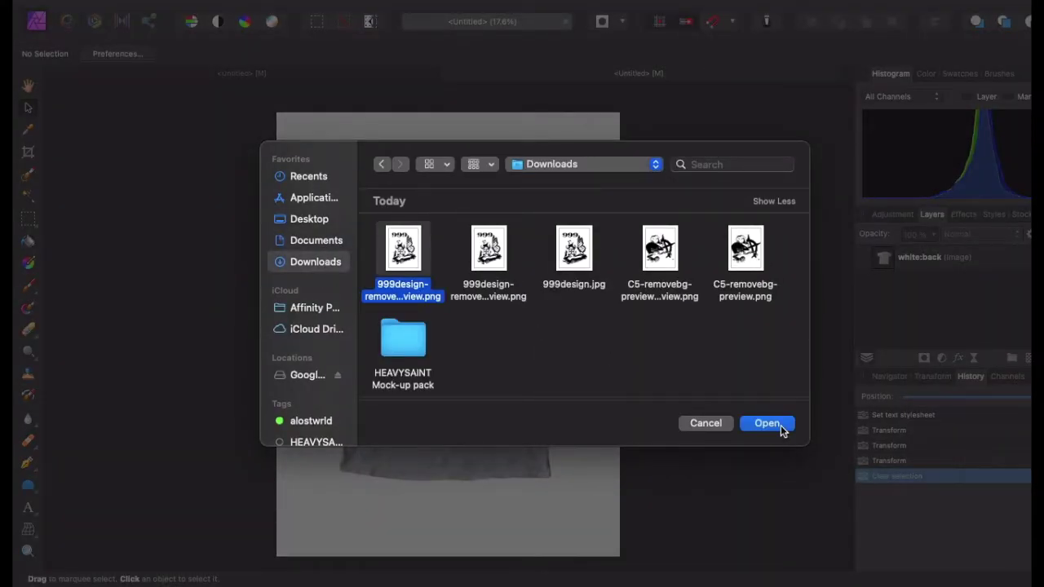
click(766, 423)
click(435, 316)
Resize the 999 design to cover the shirt's back, then deselect it.
mouse_move(477, 372)
mouse_down()
mouse_move(462, 367)
mouse_move(582, 489)
mouse_up()
drag(513, 398, 477, 361)
drag(354, 481, 361, 478)
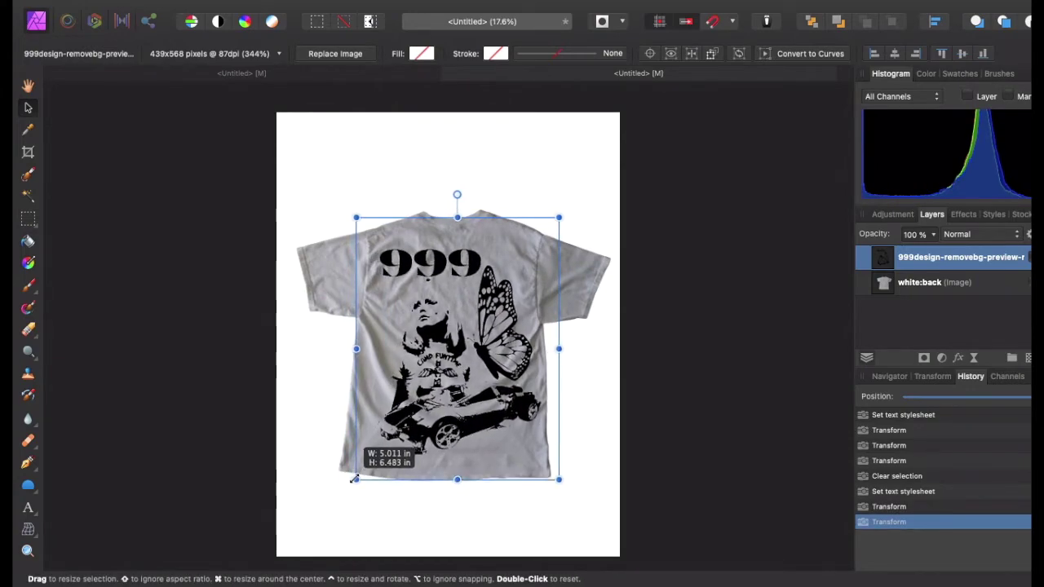
click(741, 261)
scroll(540, 184, up, 1)
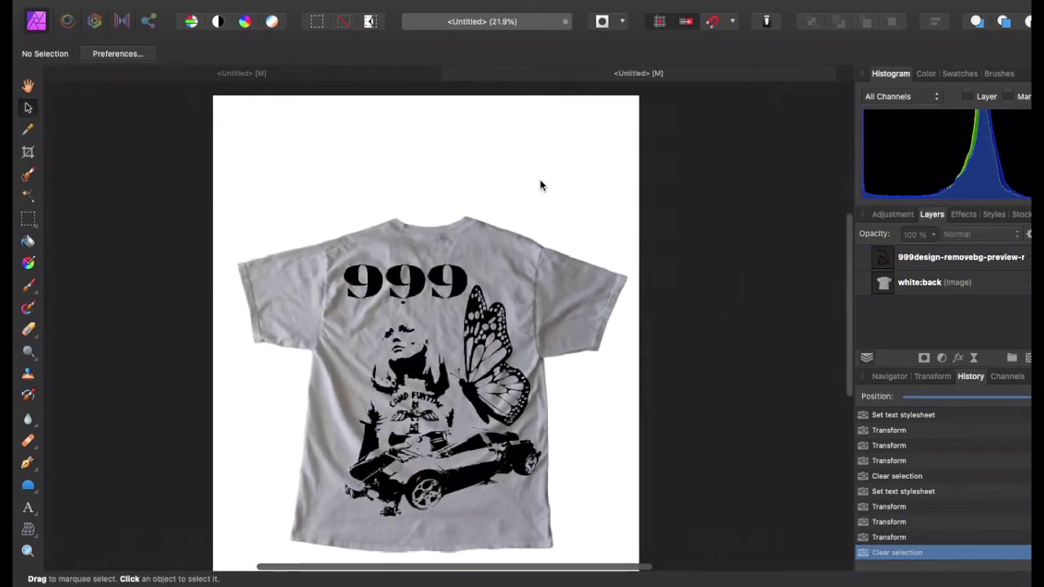
scroll(540, 185, up, 1)
scroll(539, 184, up, 1)
scroll(540, 181, up, 1)
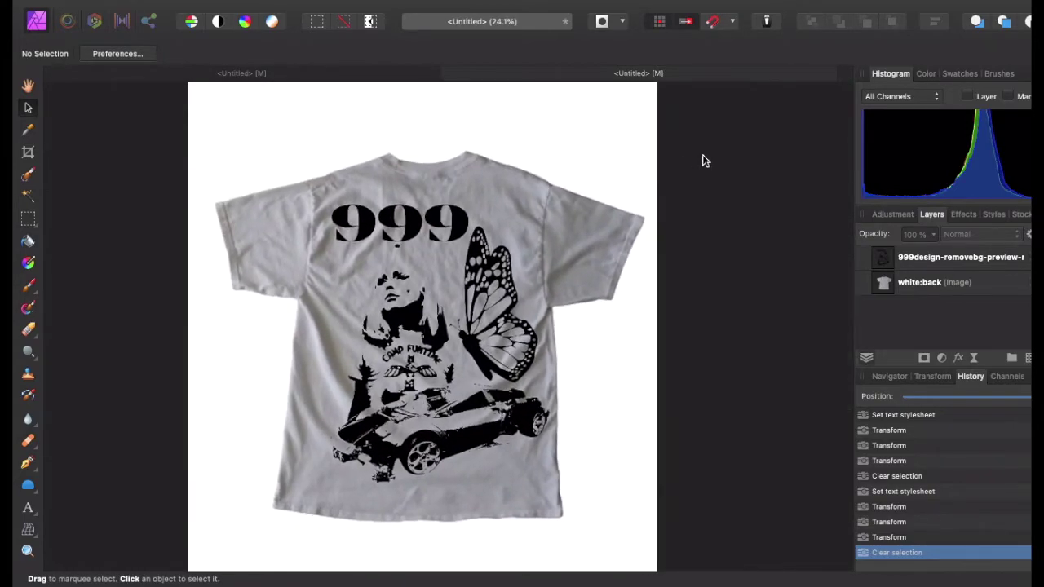